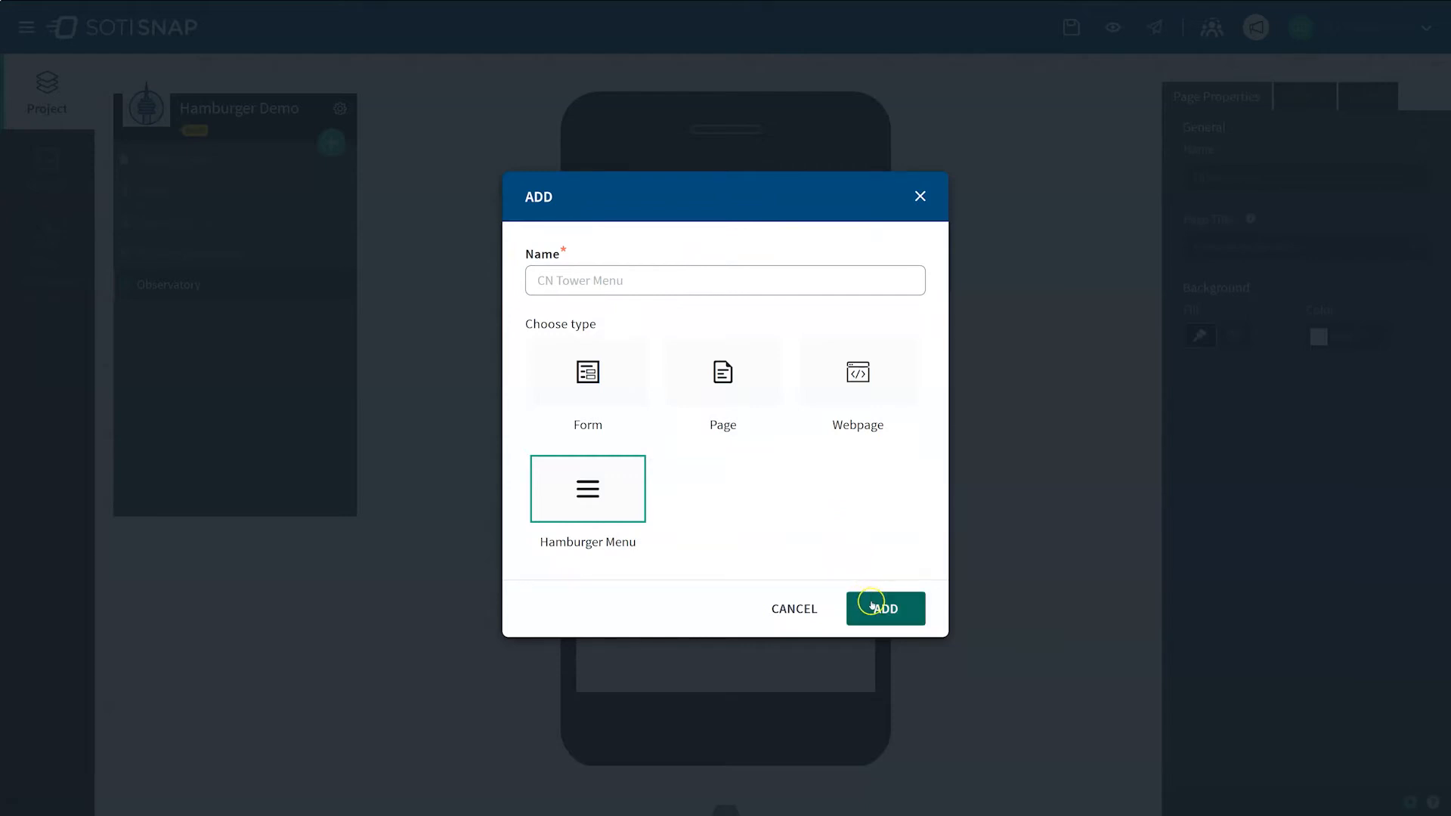
Step: Add a hamburger menu named CN Tower Menu to the project and keep it enabled
click(873, 606)
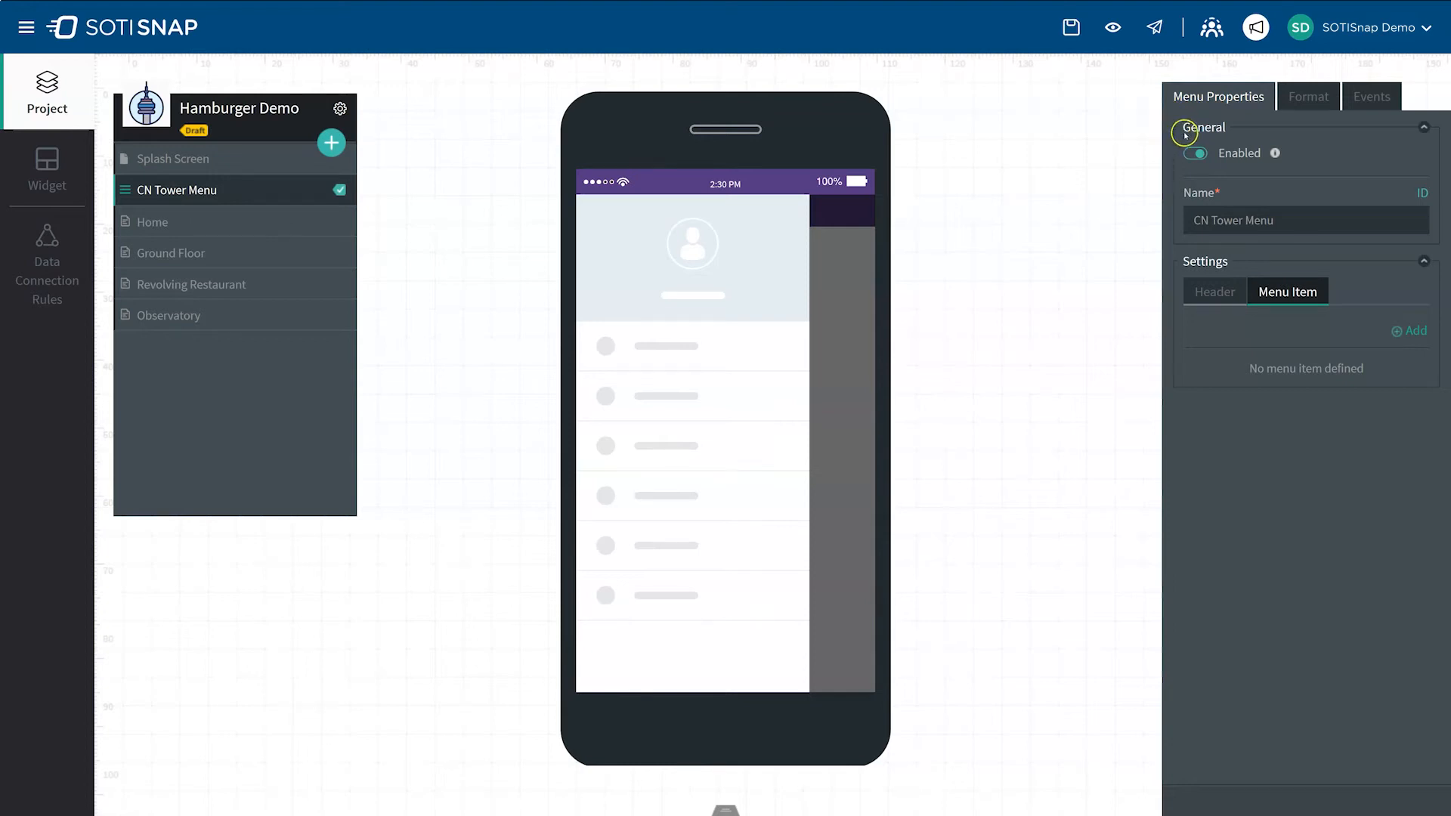
click(1198, 154)
Step: Enable the menu header and upload CN-Tower-Icon-01.png as its display photo
click(1204, 294)
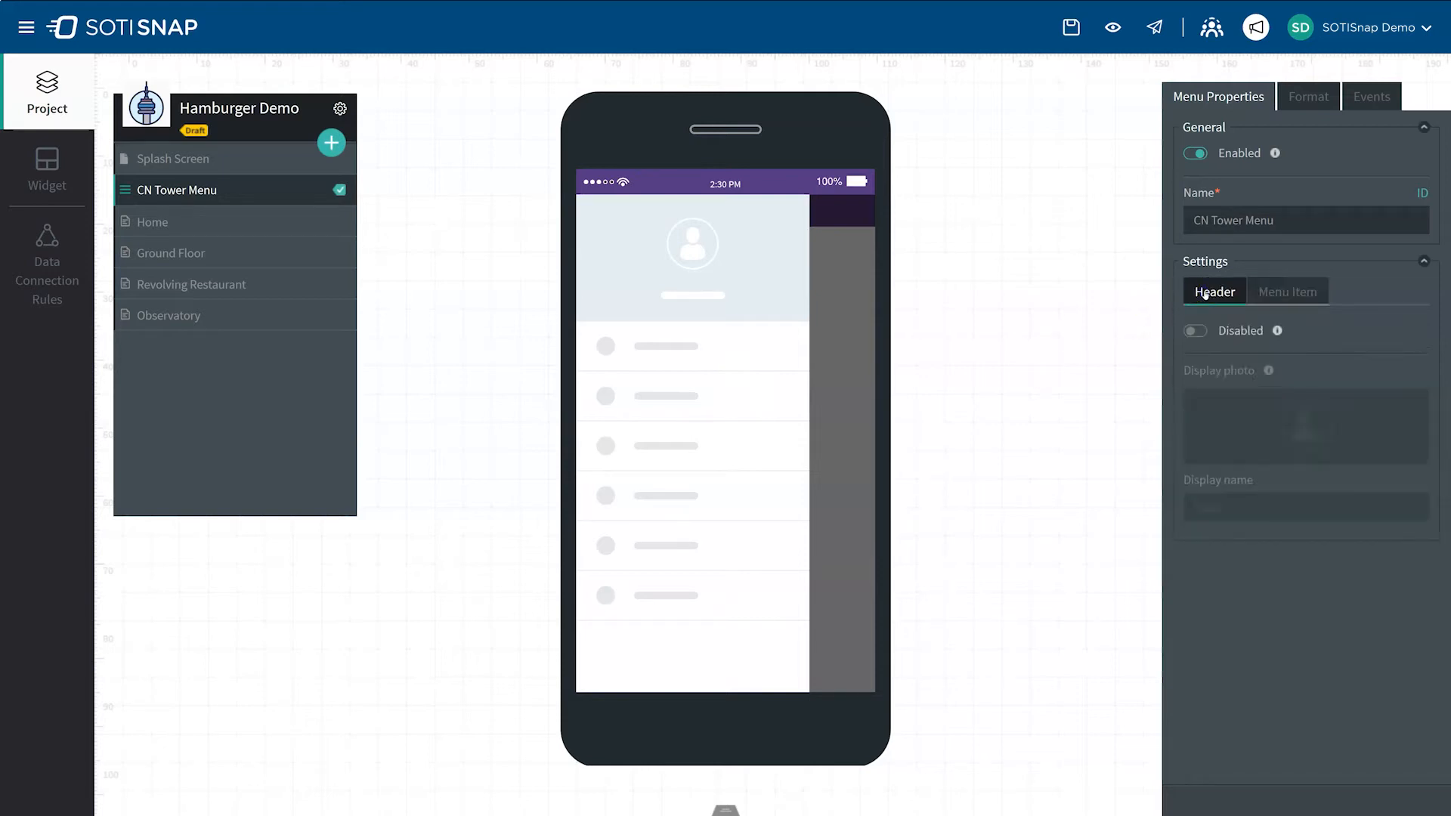
click(1192, 331)
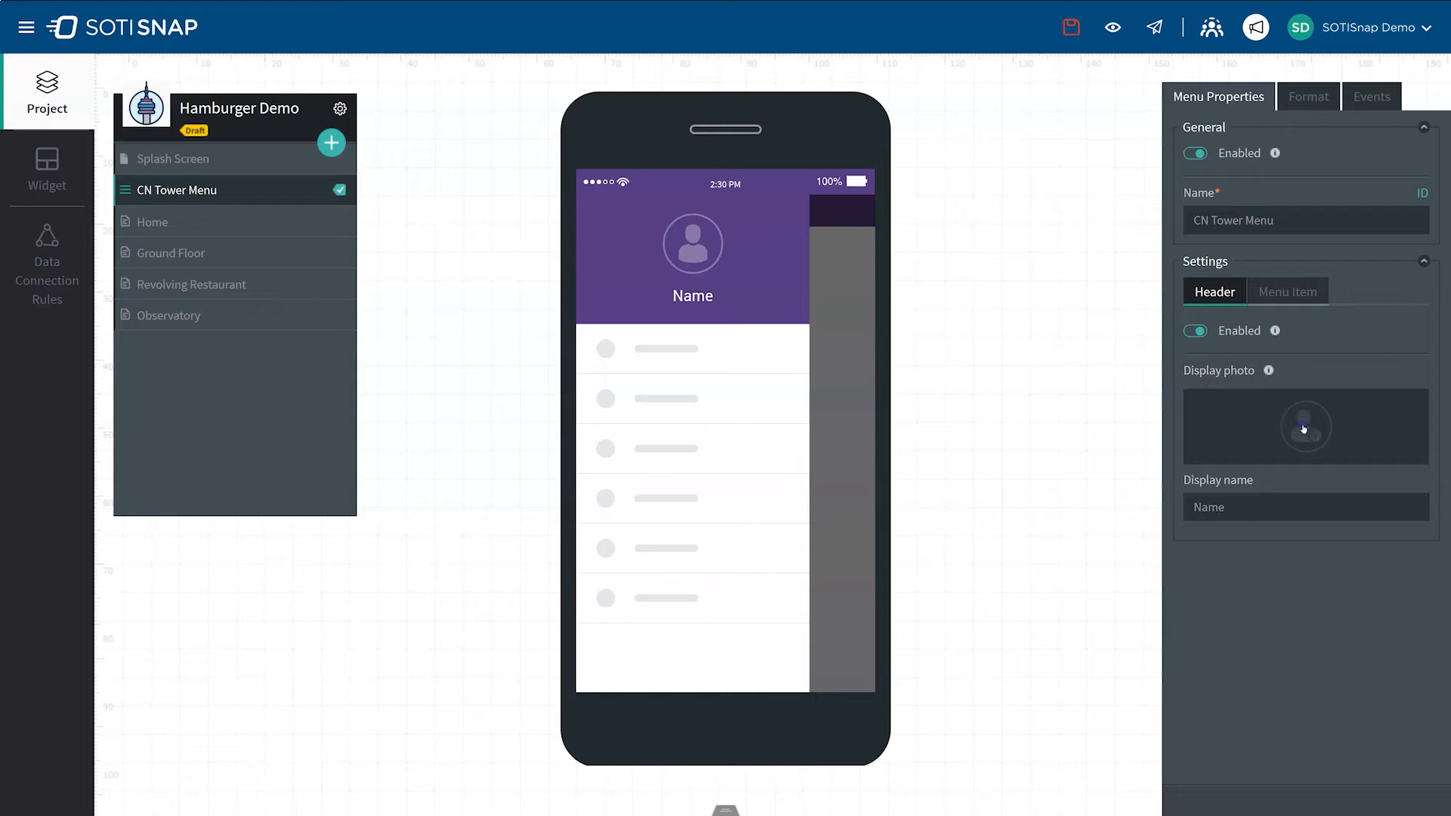
click(1303, 428)
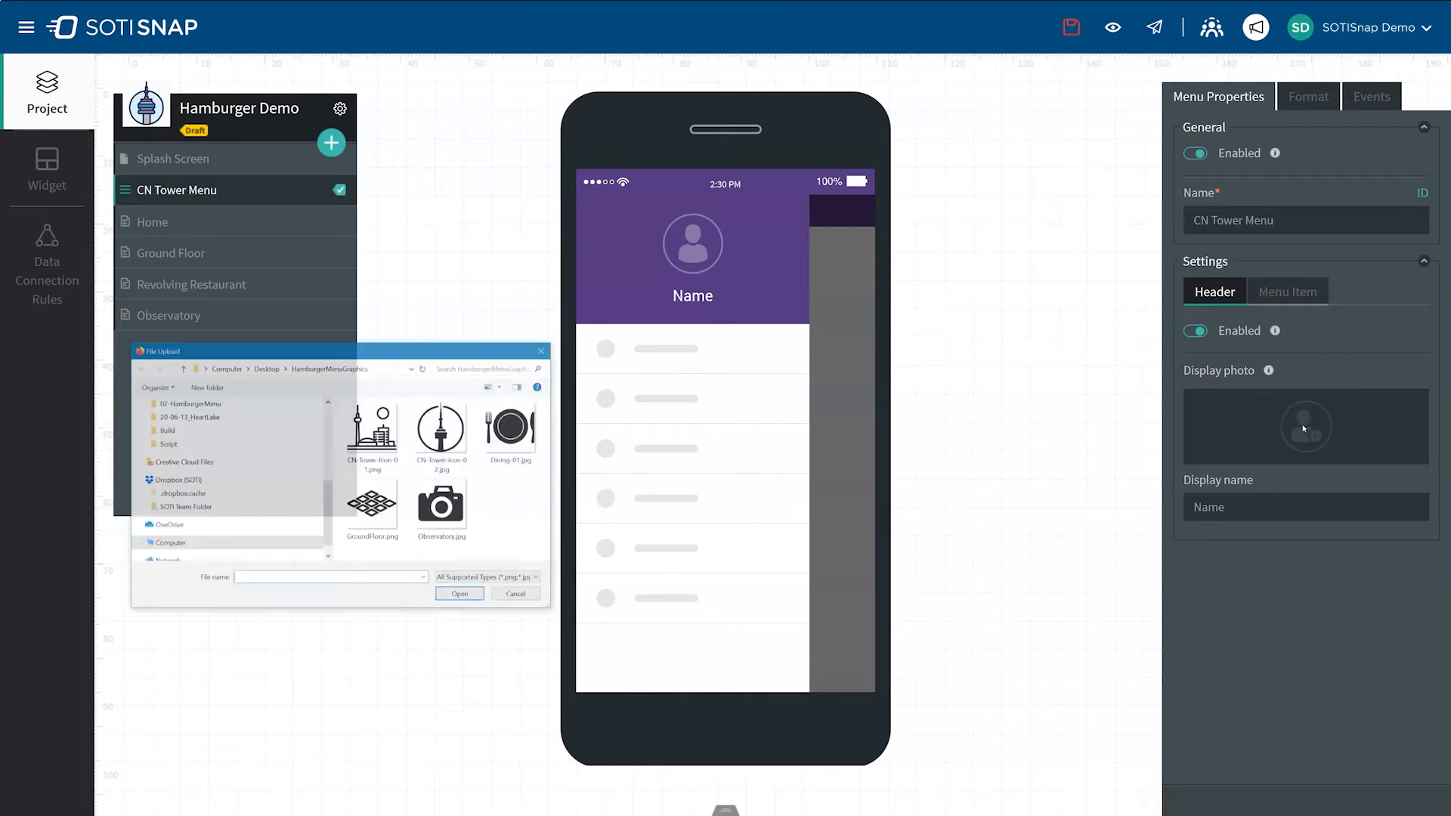
click(370, 433)
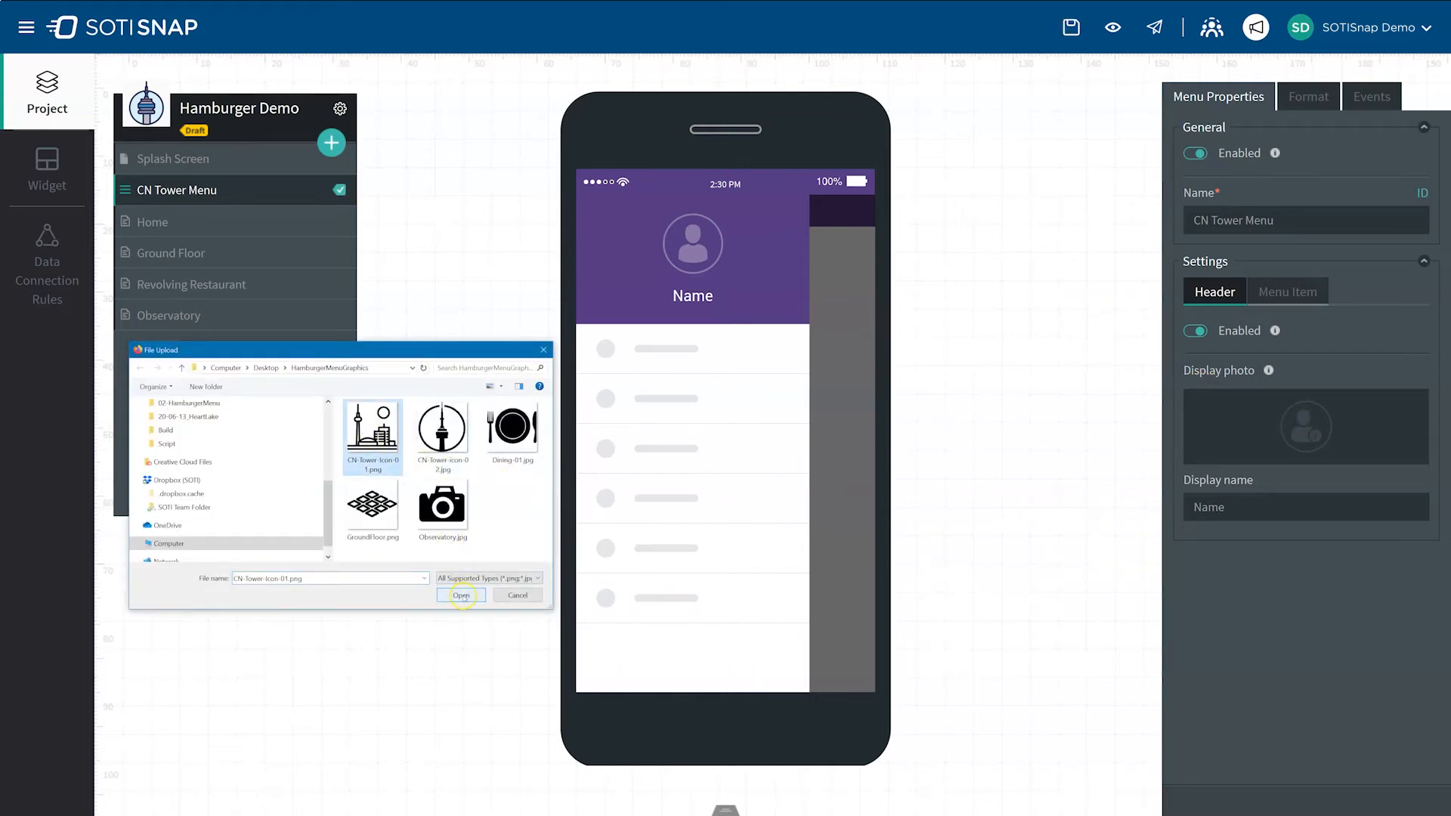
click(462, 595)
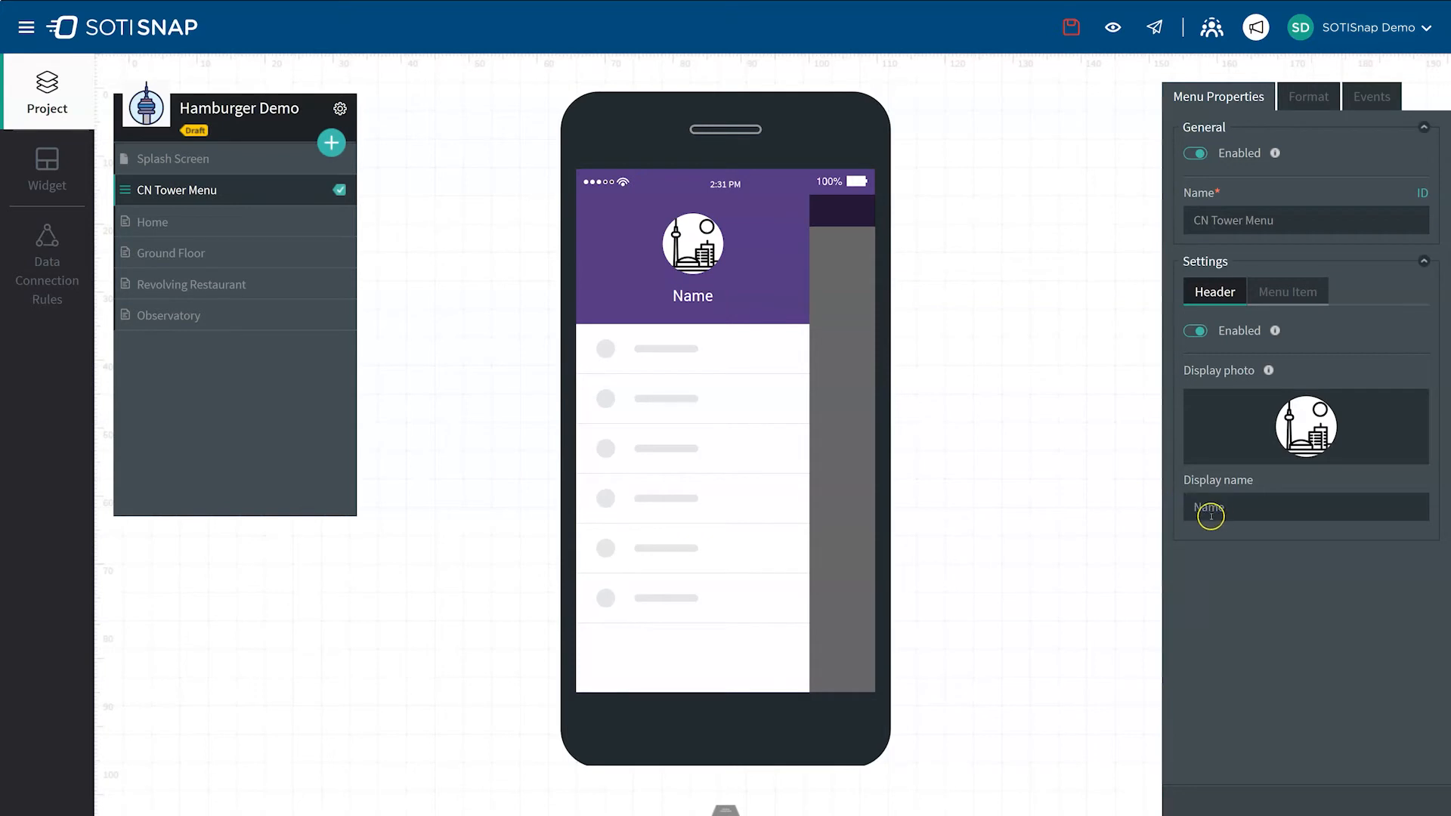
Step: Set the menu header's display name to CN Tower
drag(1234, 508, 1136, 503)
key(BackSpace)
text(CN Tower)
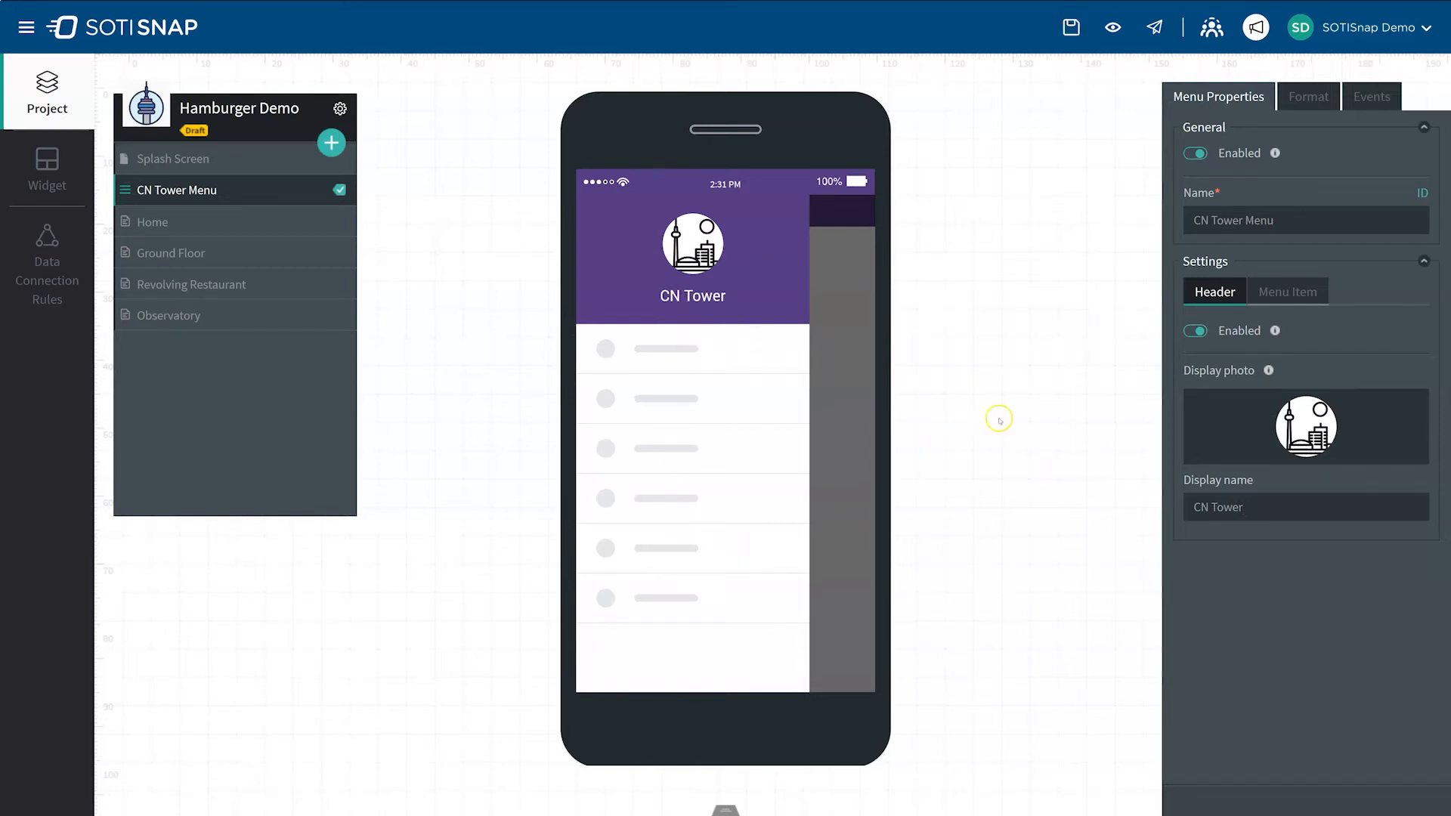
Step: Create the first two menu items and name them Home and Ground Floor
click(1274, 294)
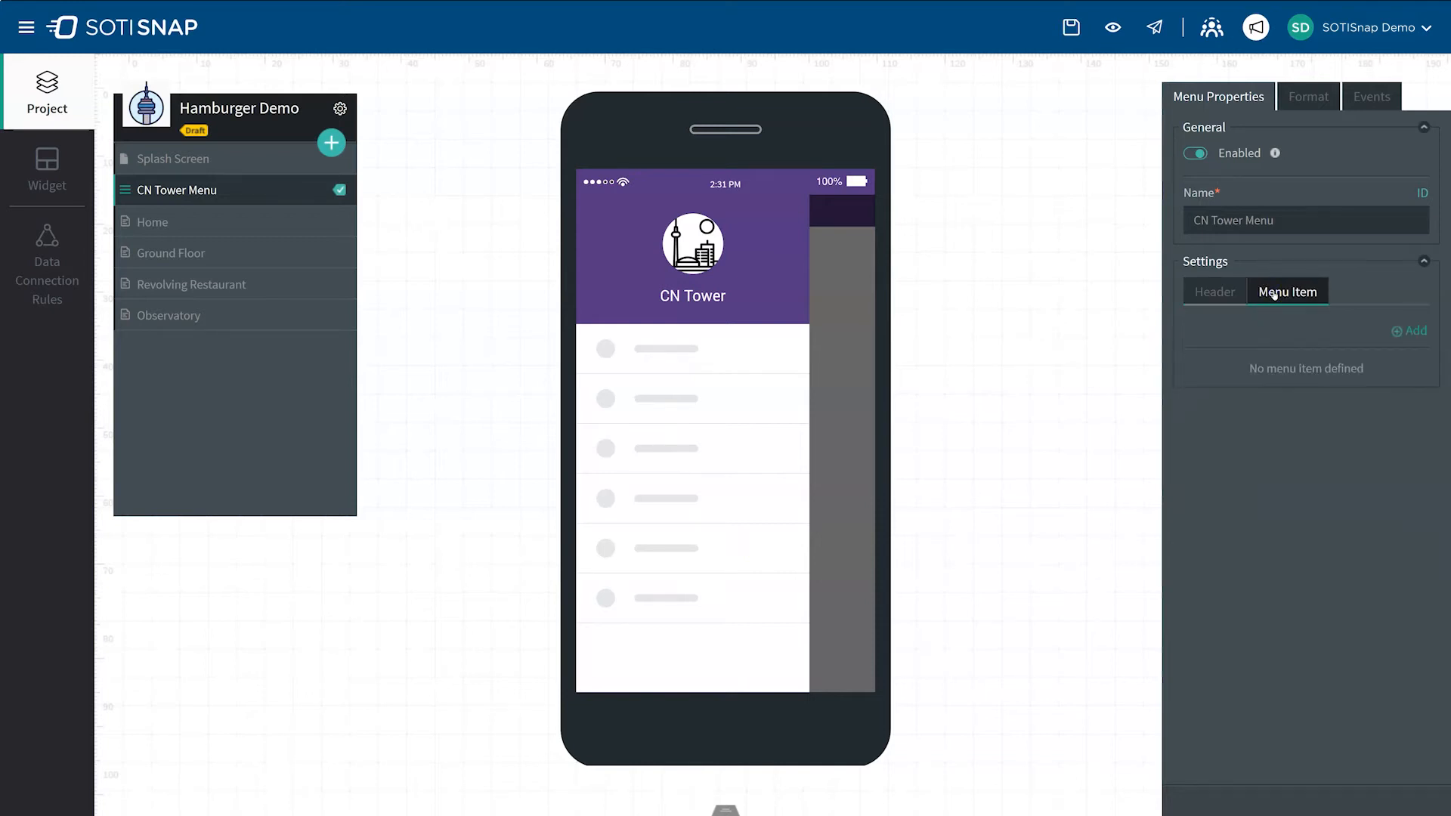
click(1421, 335)
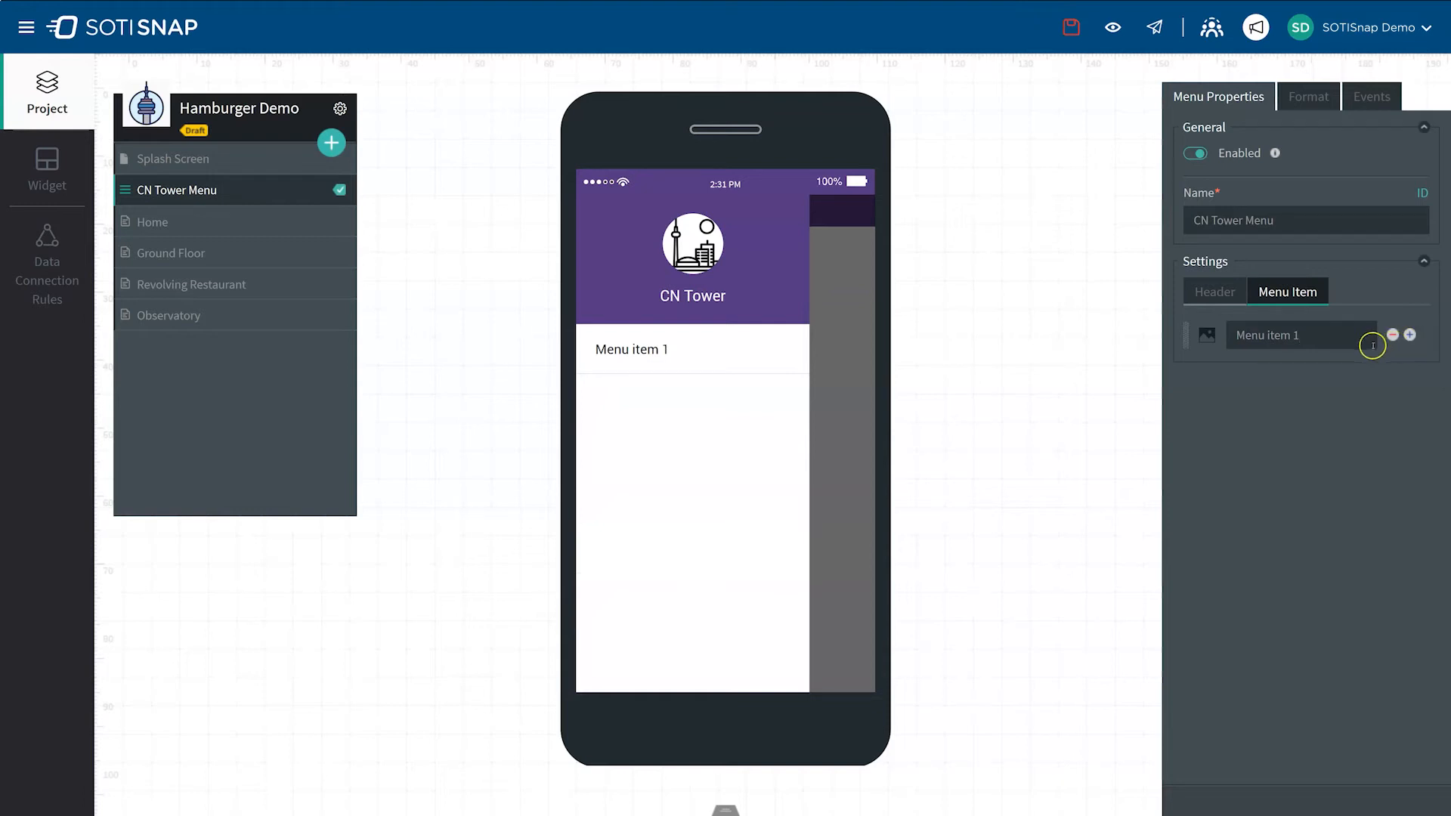
drag(1314, 335, 1234, 336)
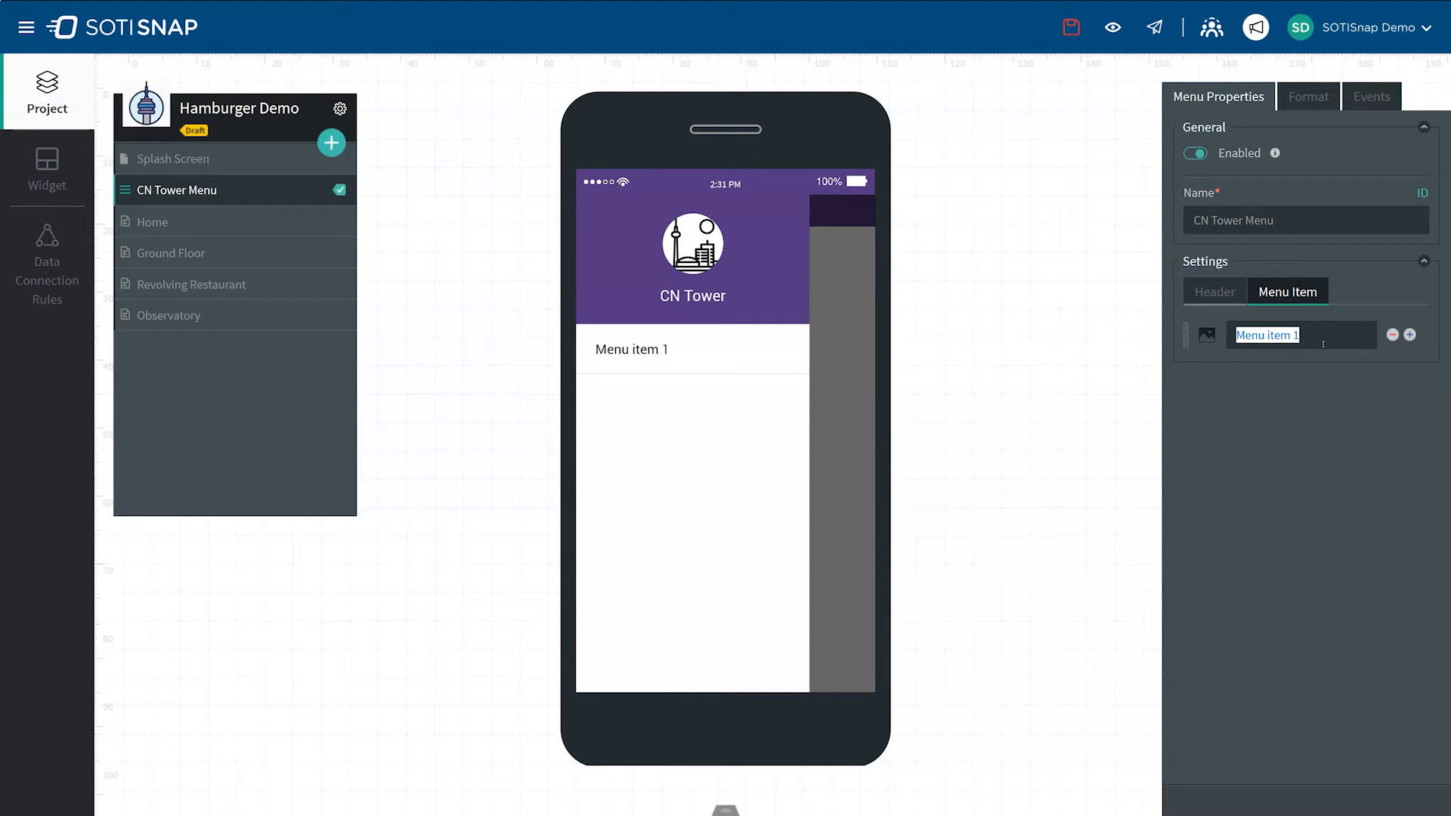
text(Home)
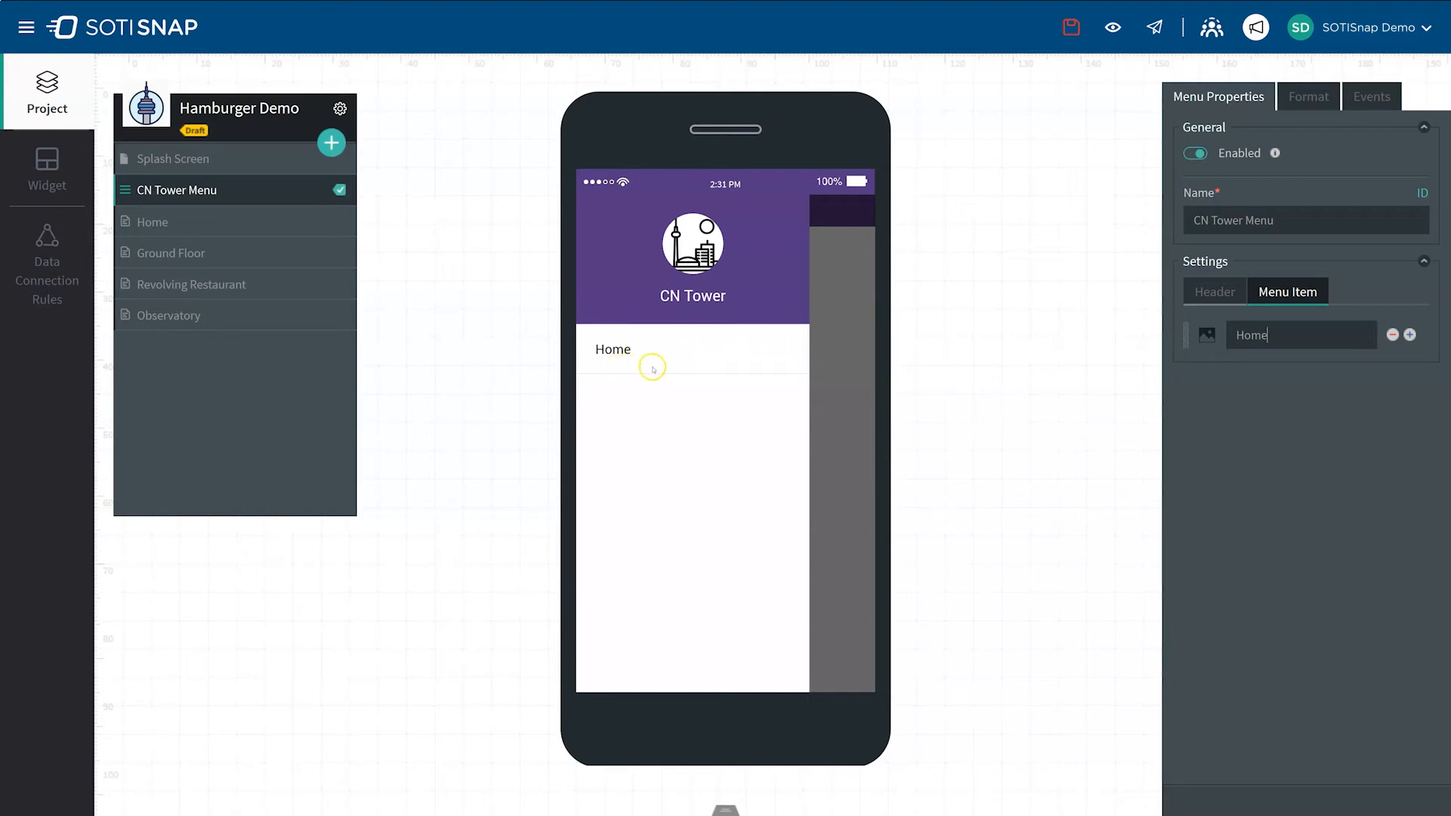
click(1411, 336)
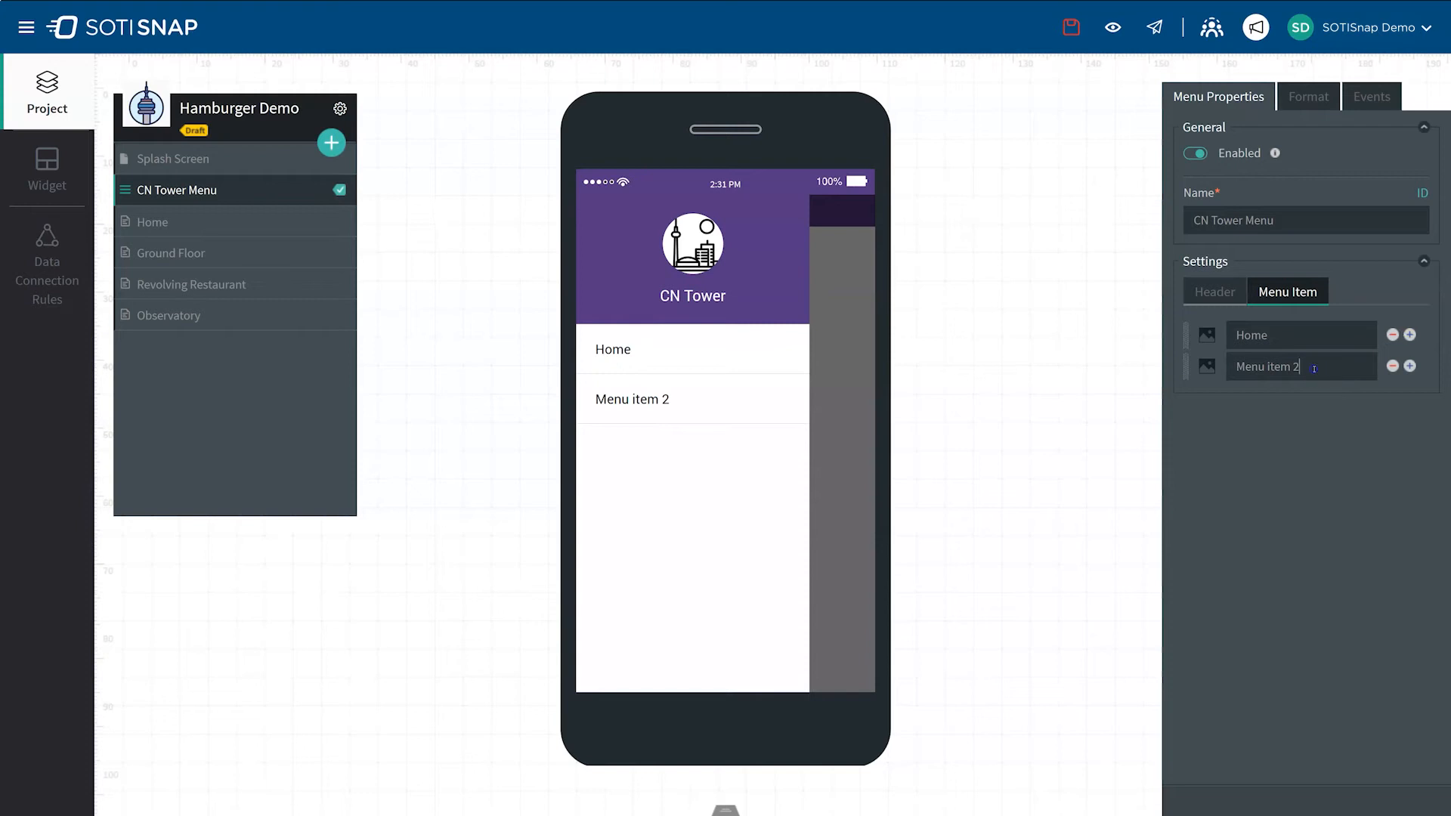
drag(1301, 367, 1225, 369)
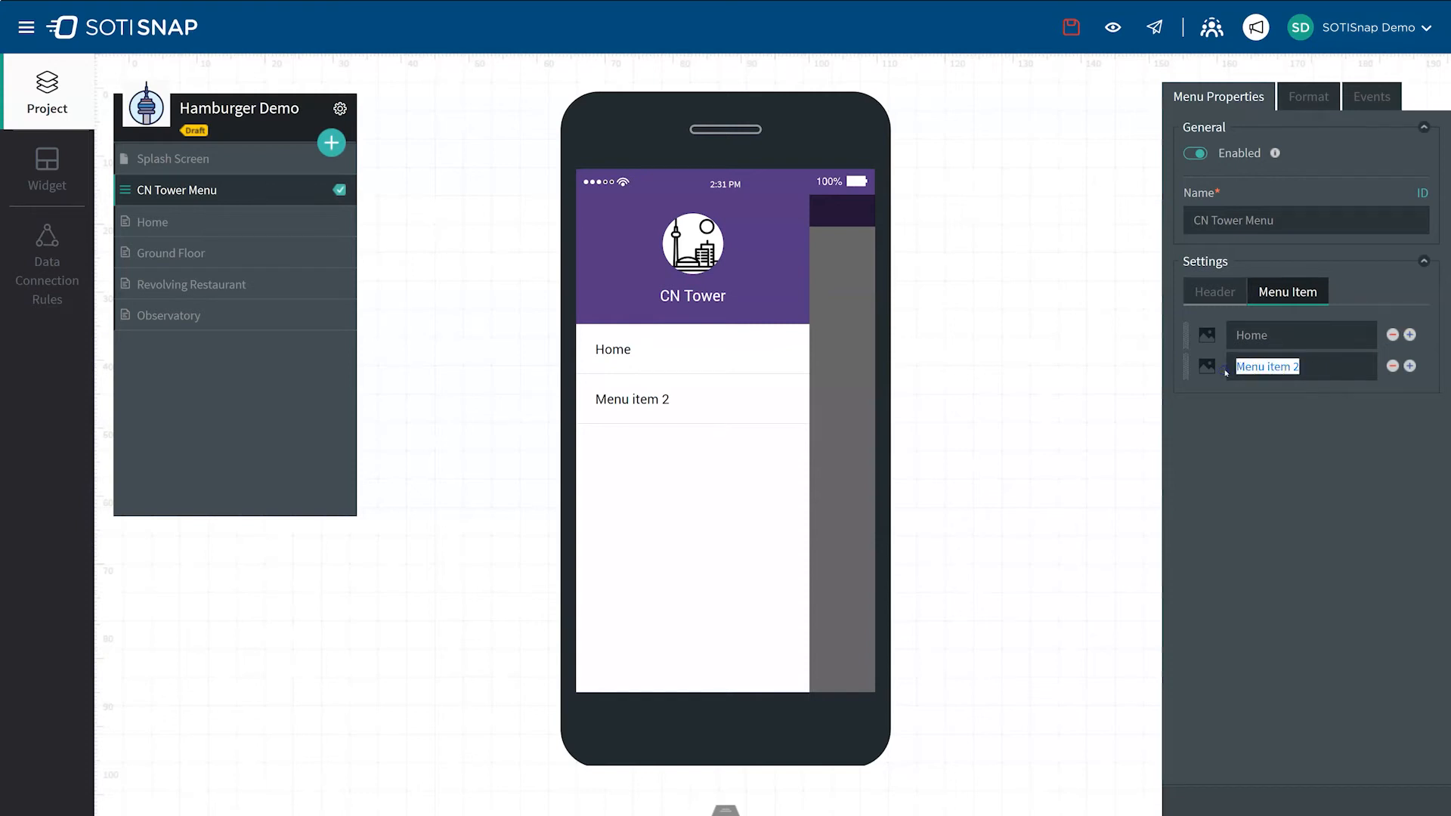
text(Ground Floor)
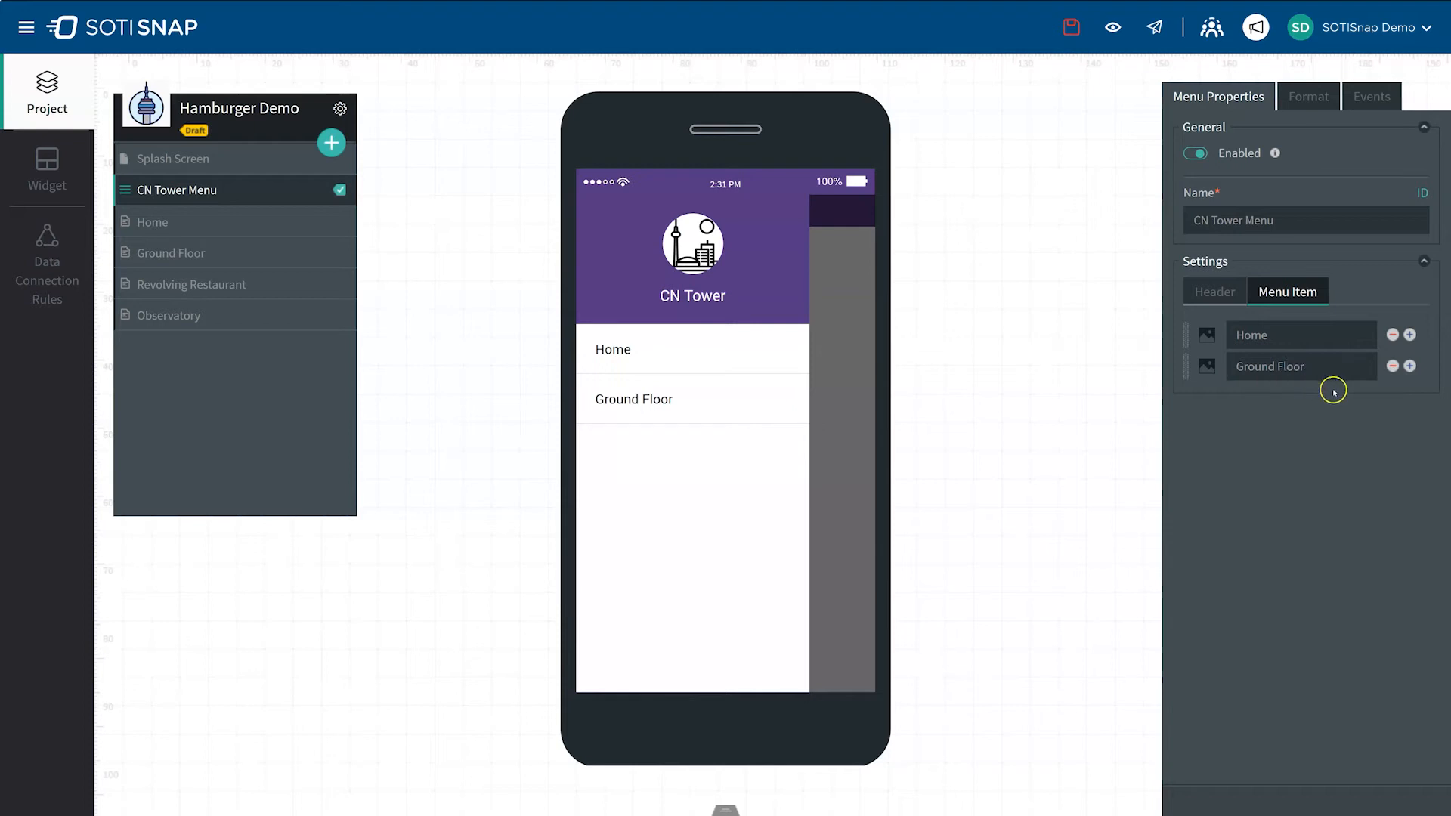
Step: Add two more menu items below Ground Floor, named Revolving Restaurant and Observatory
click(1410, 365)
drag(1302, 398, 1171, 390)
text(Re)
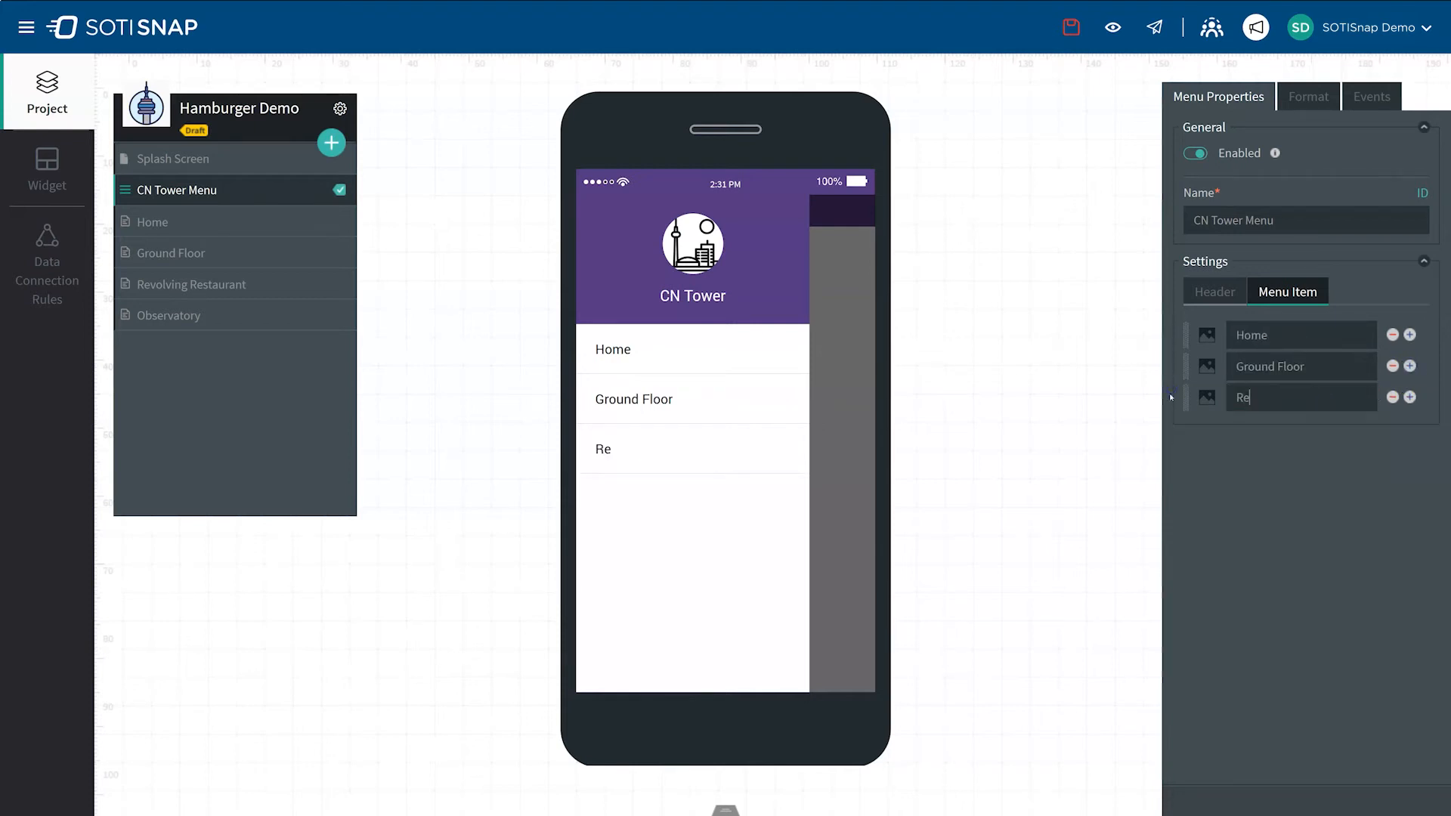
text(volving Restaurant)
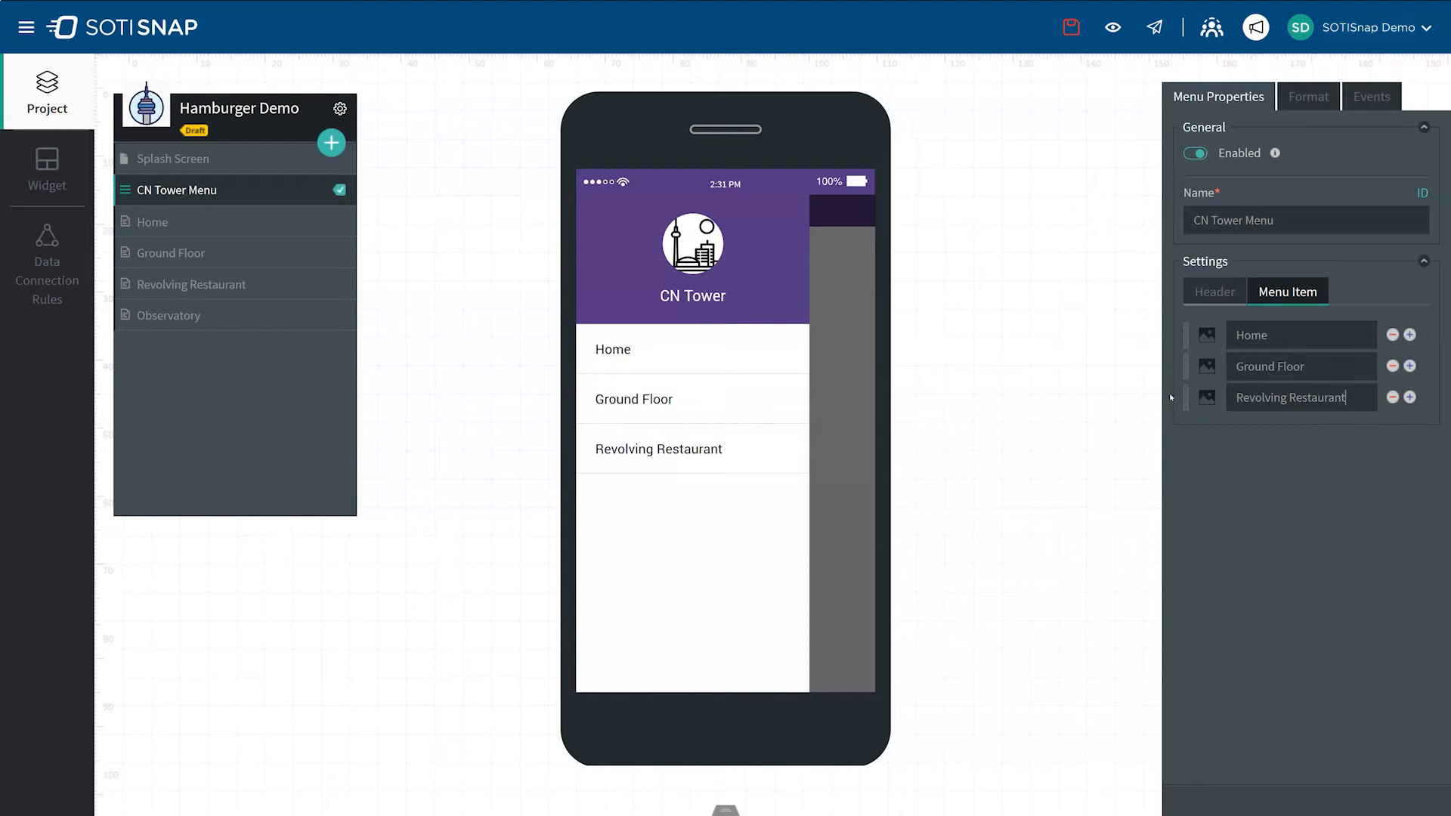
click(1409, 399)
click(1325, 426)
text(Observatory)
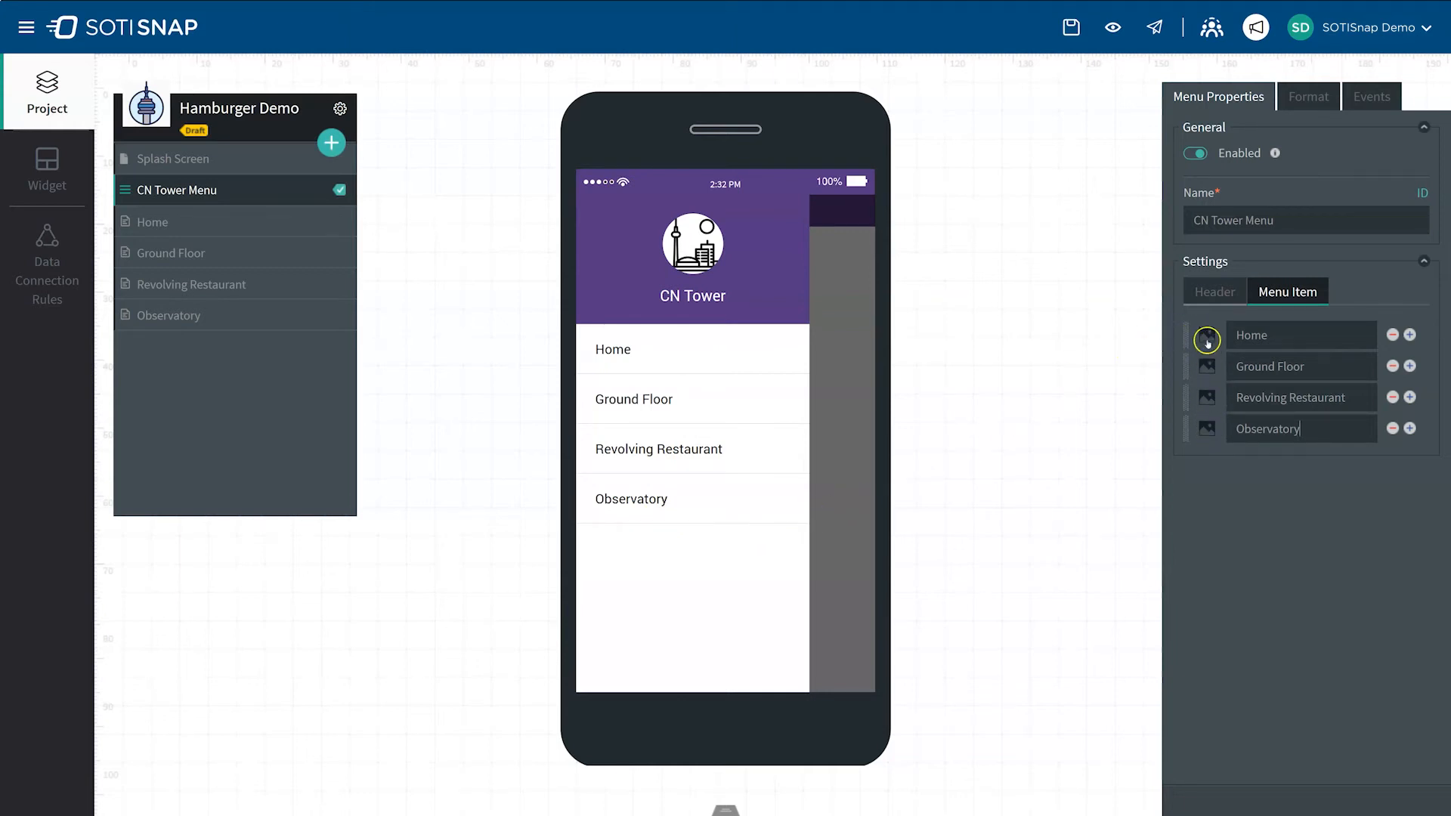
Step: Give the menu items icons: CN-Tower-Icon-02.jpg for Home, GroundFloor.png for Ground Floor, Dining-01.jpg for Revolving Restaurant and Observatory.jpg for Observatory
click(1207, 338)
click(442, 435)
click(452, 596)
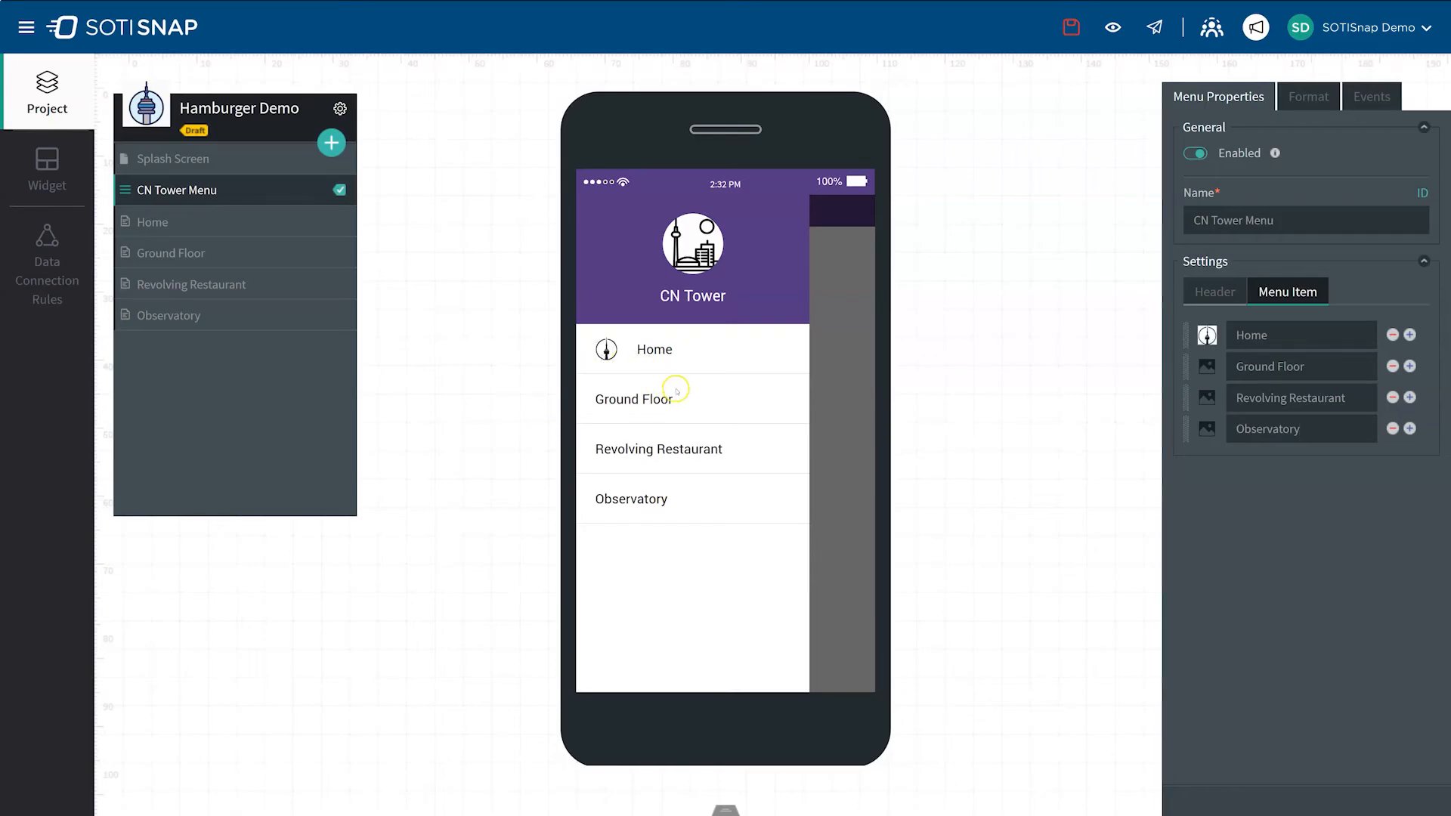
click(1207, 367)
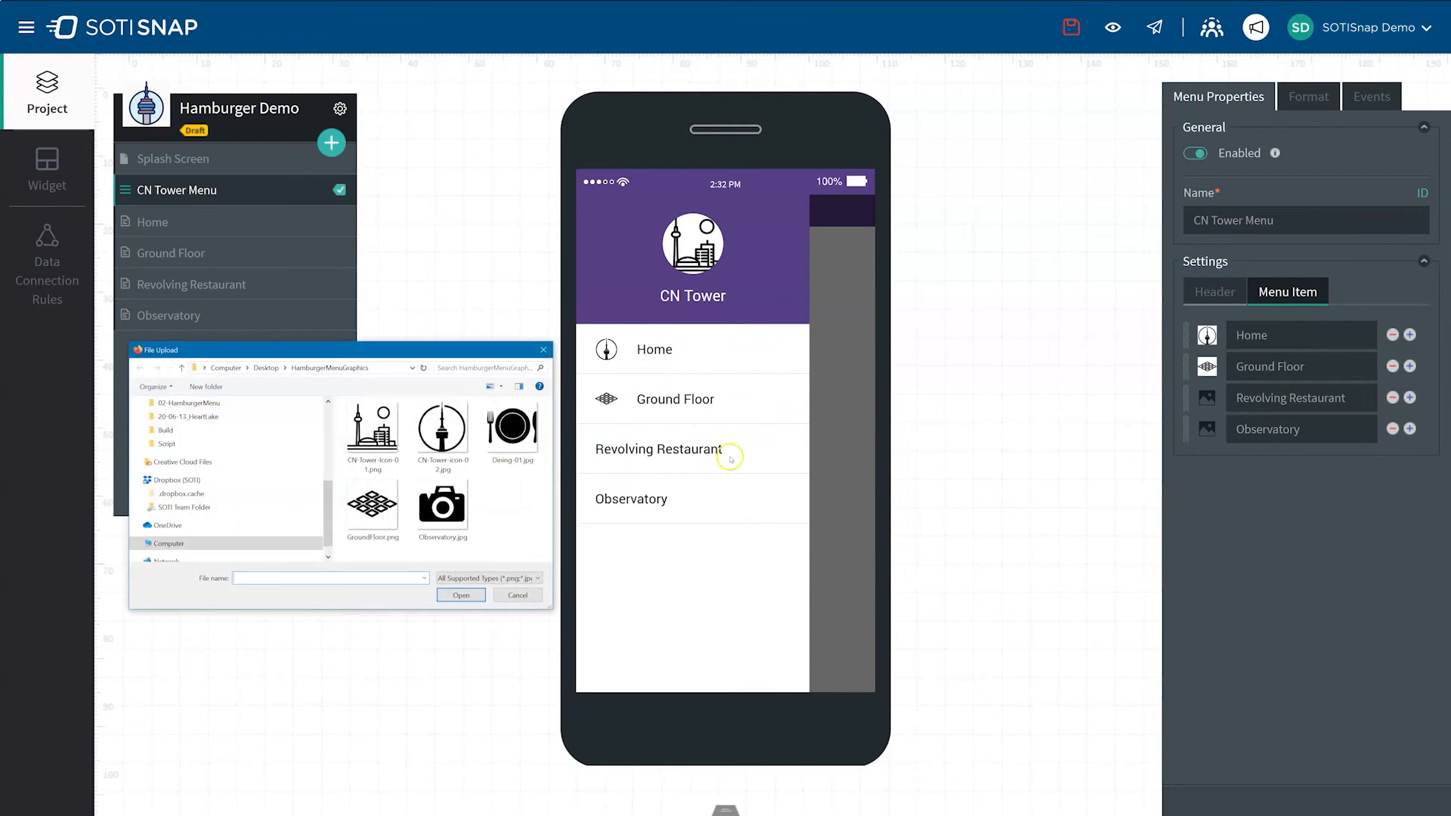
click(517, 427)
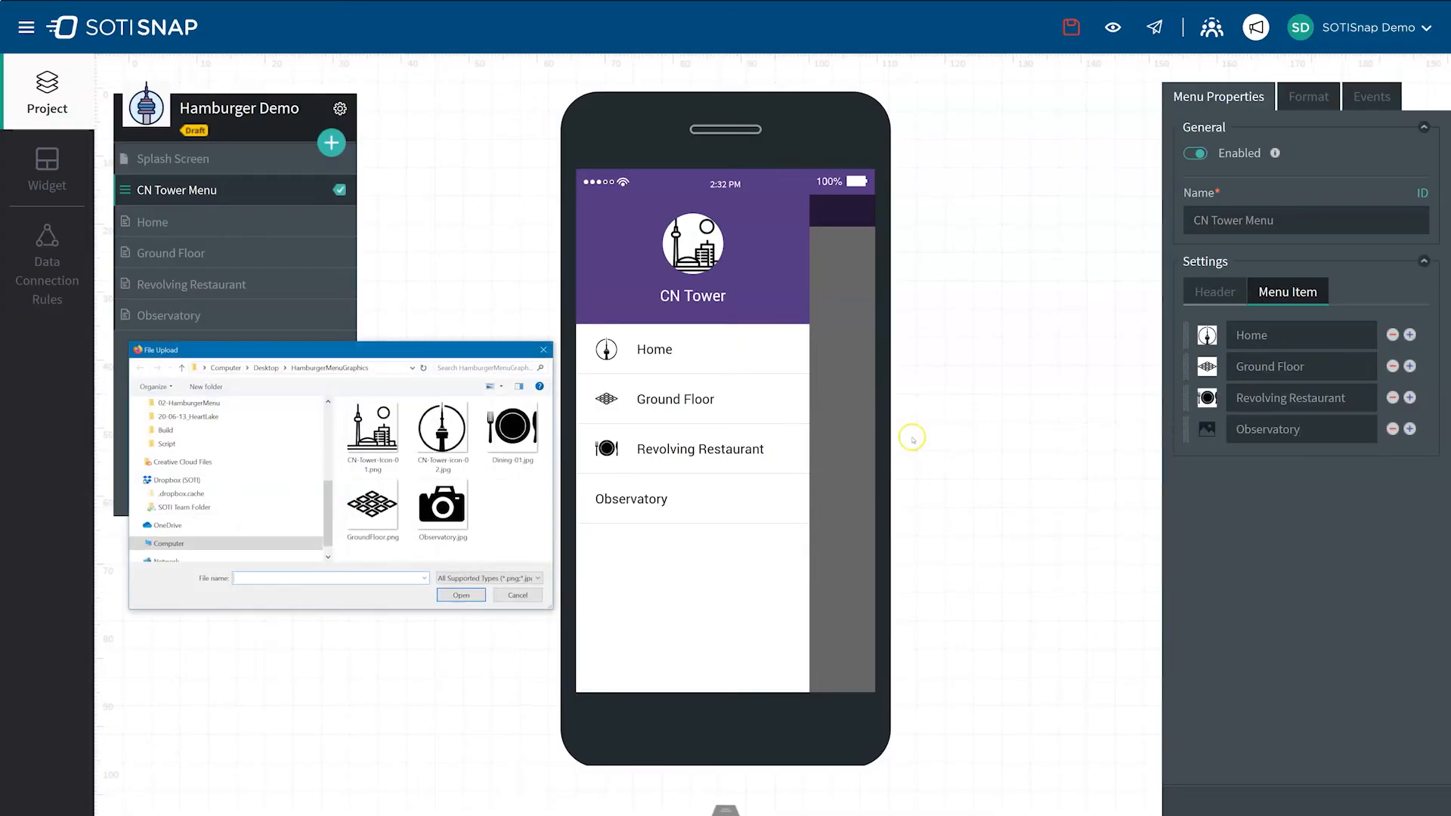
click(443, 506)
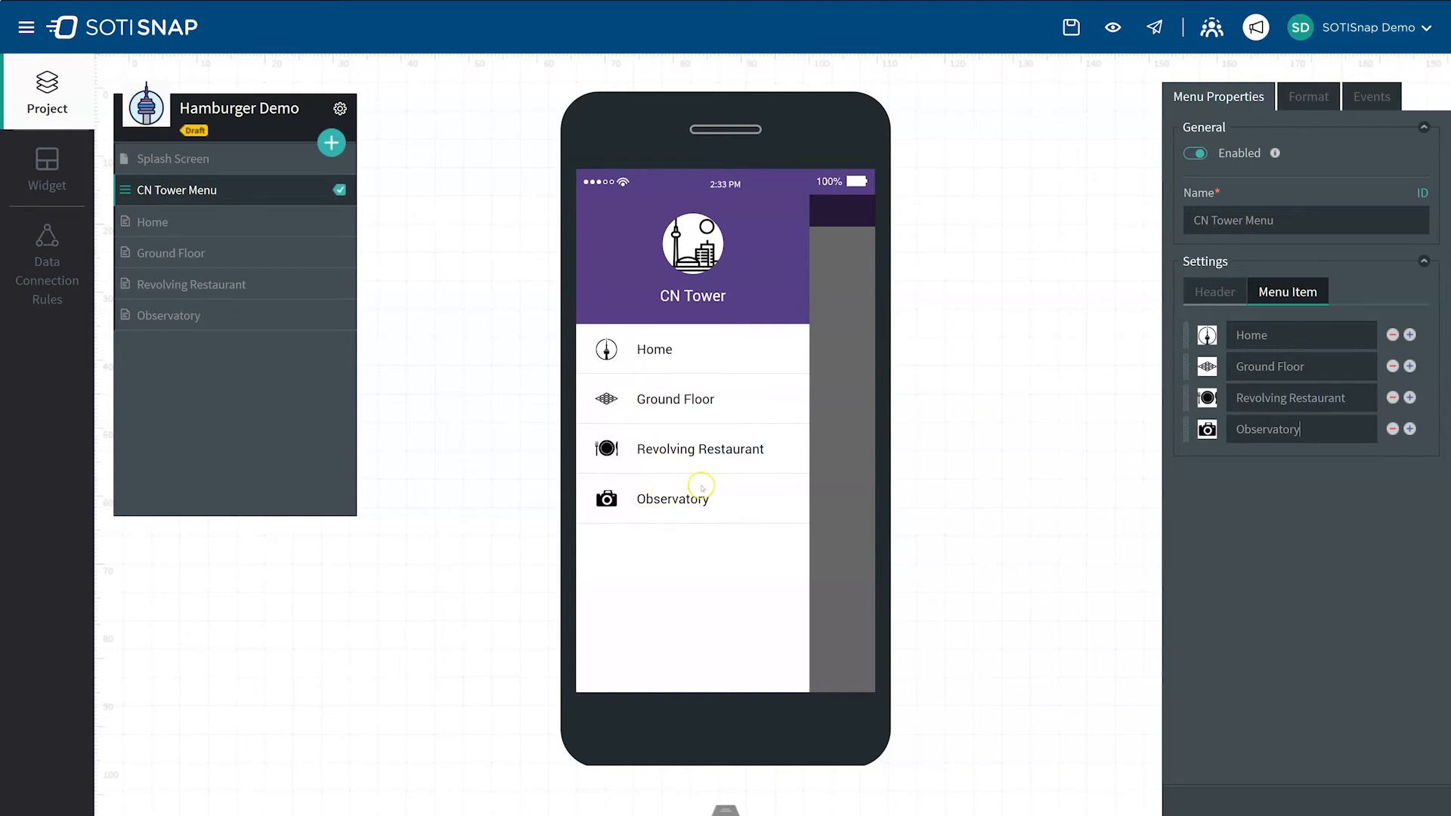
Step: Set the menu header's font size to 20 and its font color to blue #0099D3
click(1313, 95)
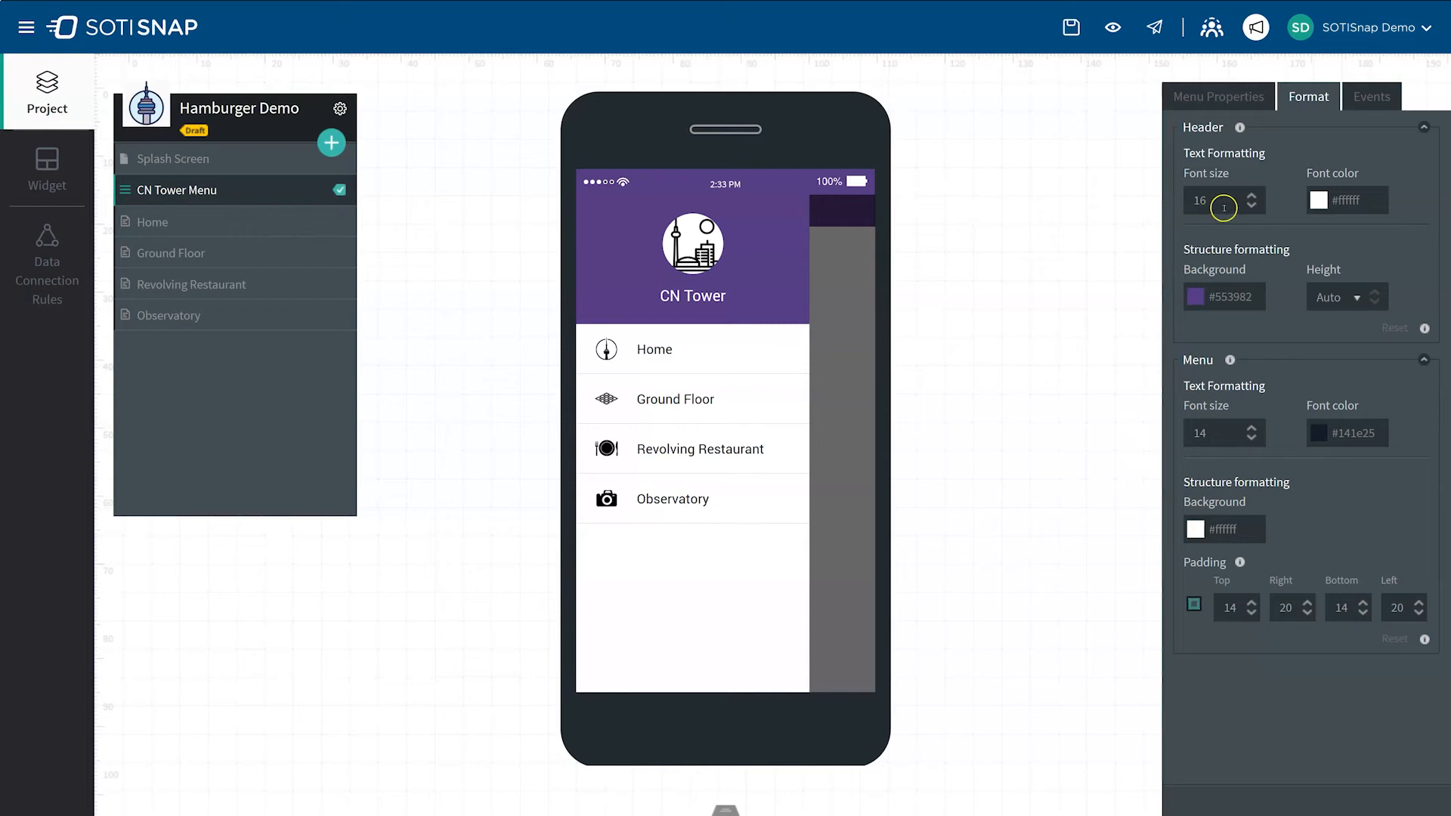
click(1251, 195)
click(1251, 195)
click(1251, 195)
click(1251, 195)
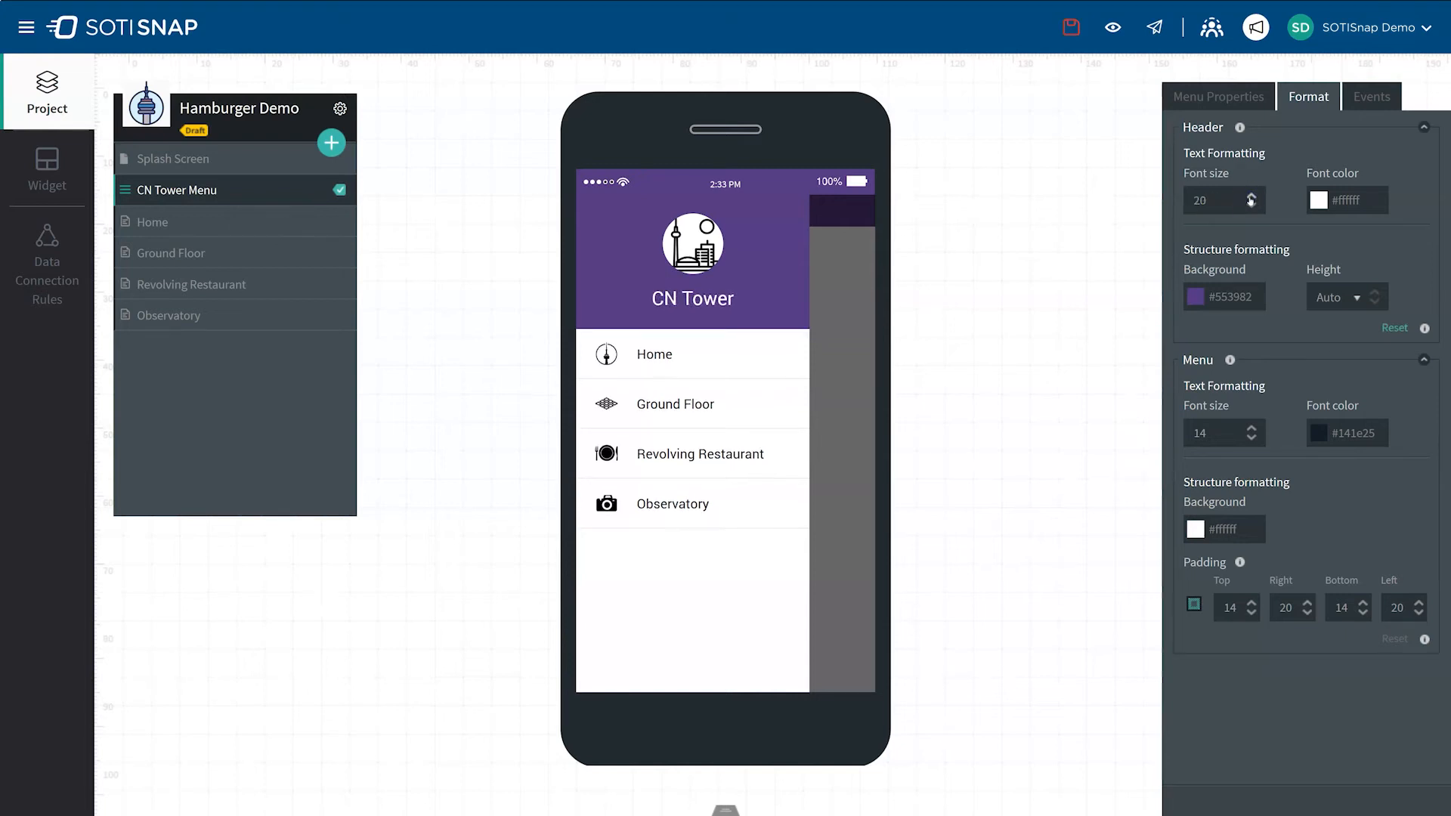
click(1315, 201)
click(1242, 453)
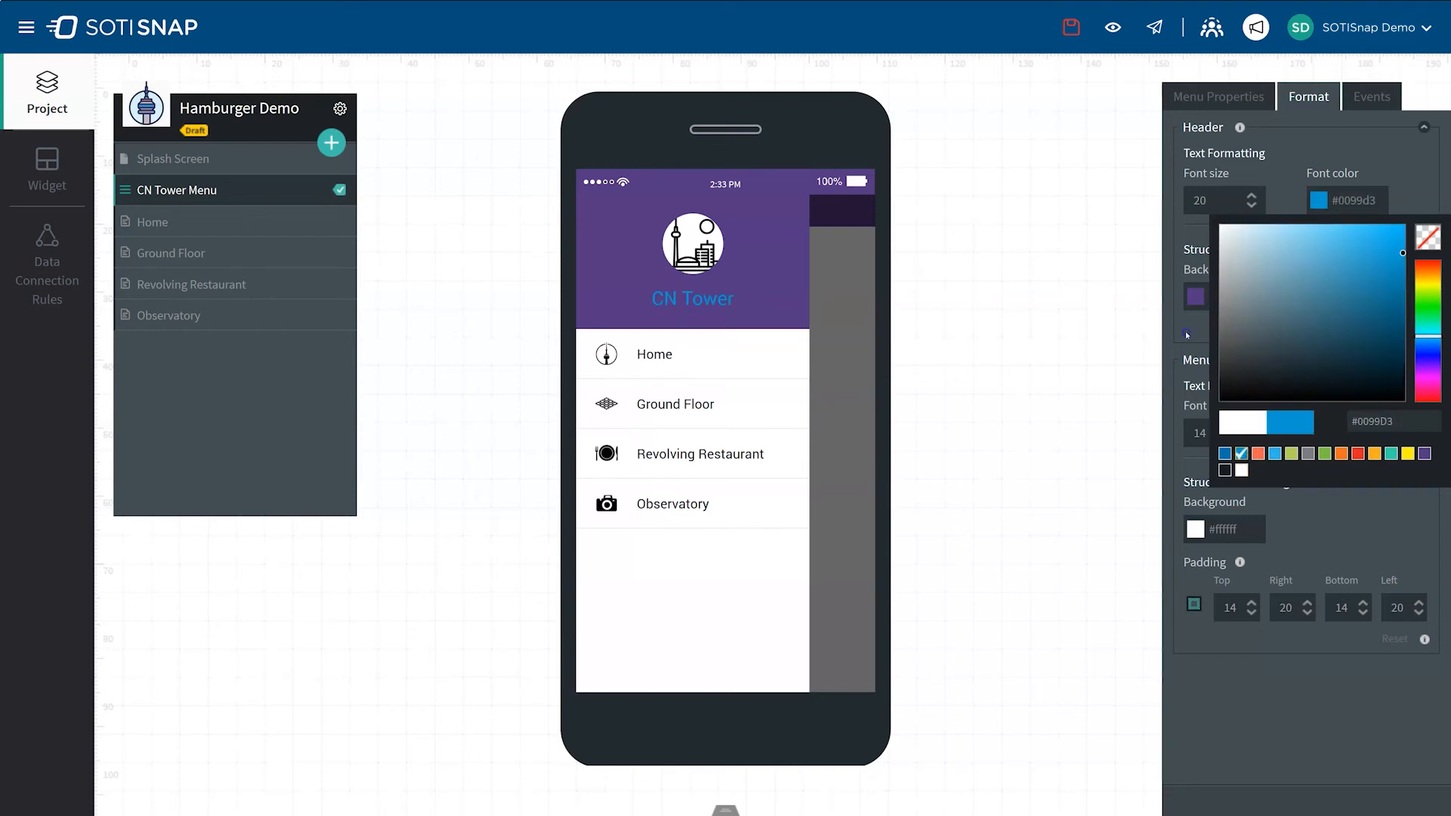
Step: Change the menu header's background color to dark #141E25
click(1196, 297)
click(1200, 567)
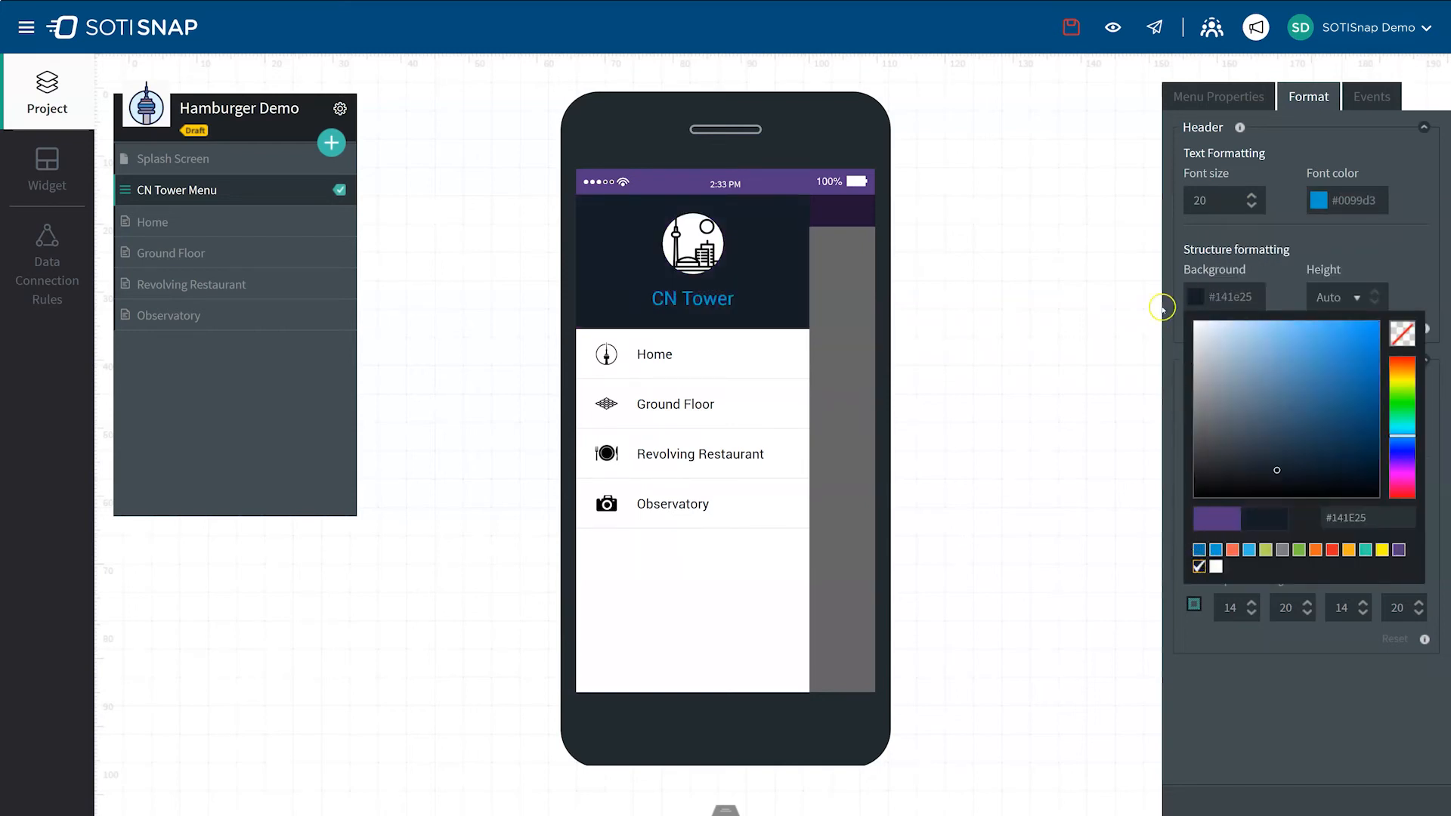
click(1160, 306)
Step: Set the header height to 142 px, and reset all header formatting to its defaults
click(1359, 299)
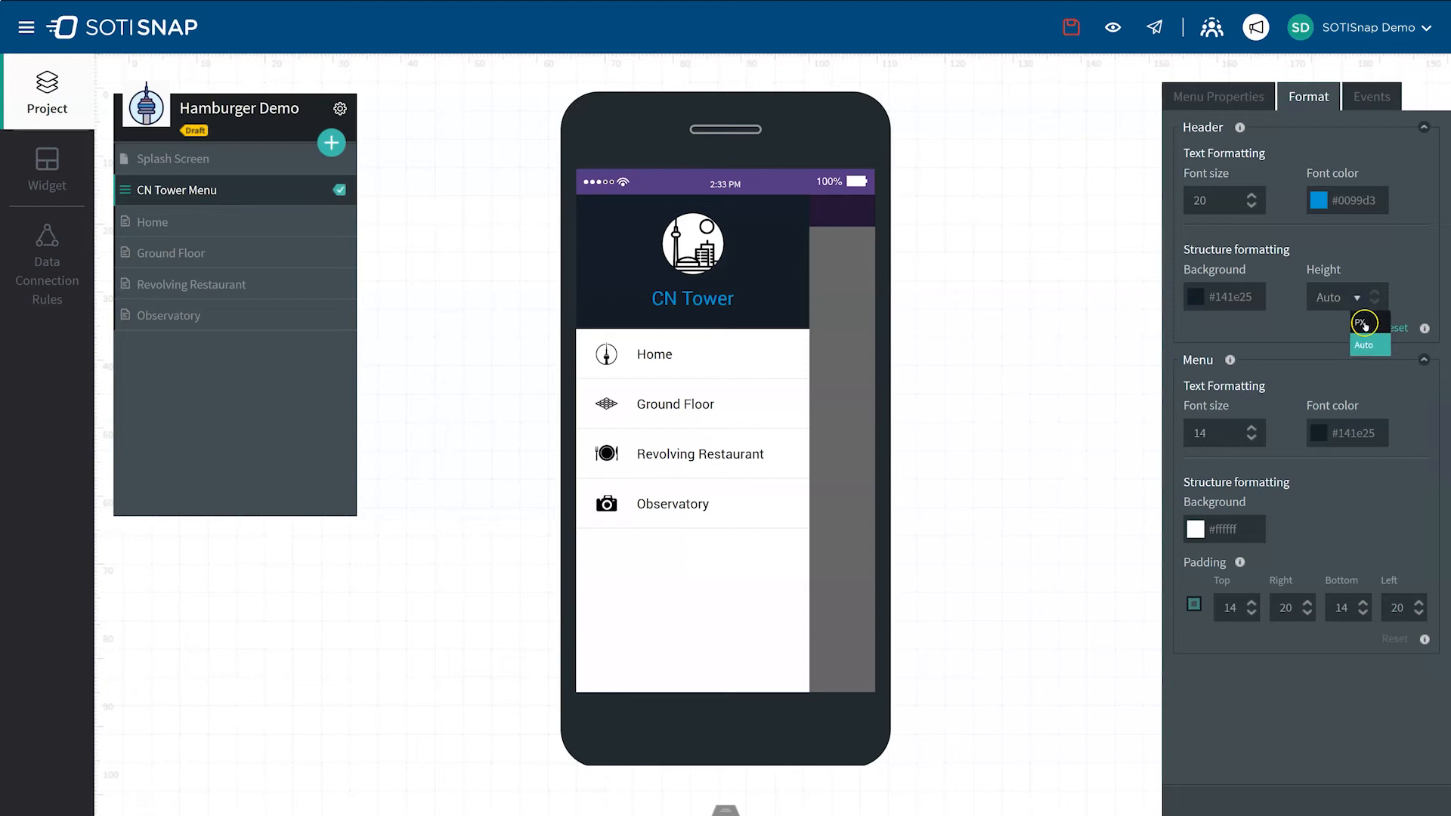
click(1361, 322)
click(1376, 304)
click(1376, 304)
click(1375, 294)
click(1375, 294)
click(1375, 294)
click(1375, 294)
click(1375, 294)
click(1375, 294)
click(1341, 338)
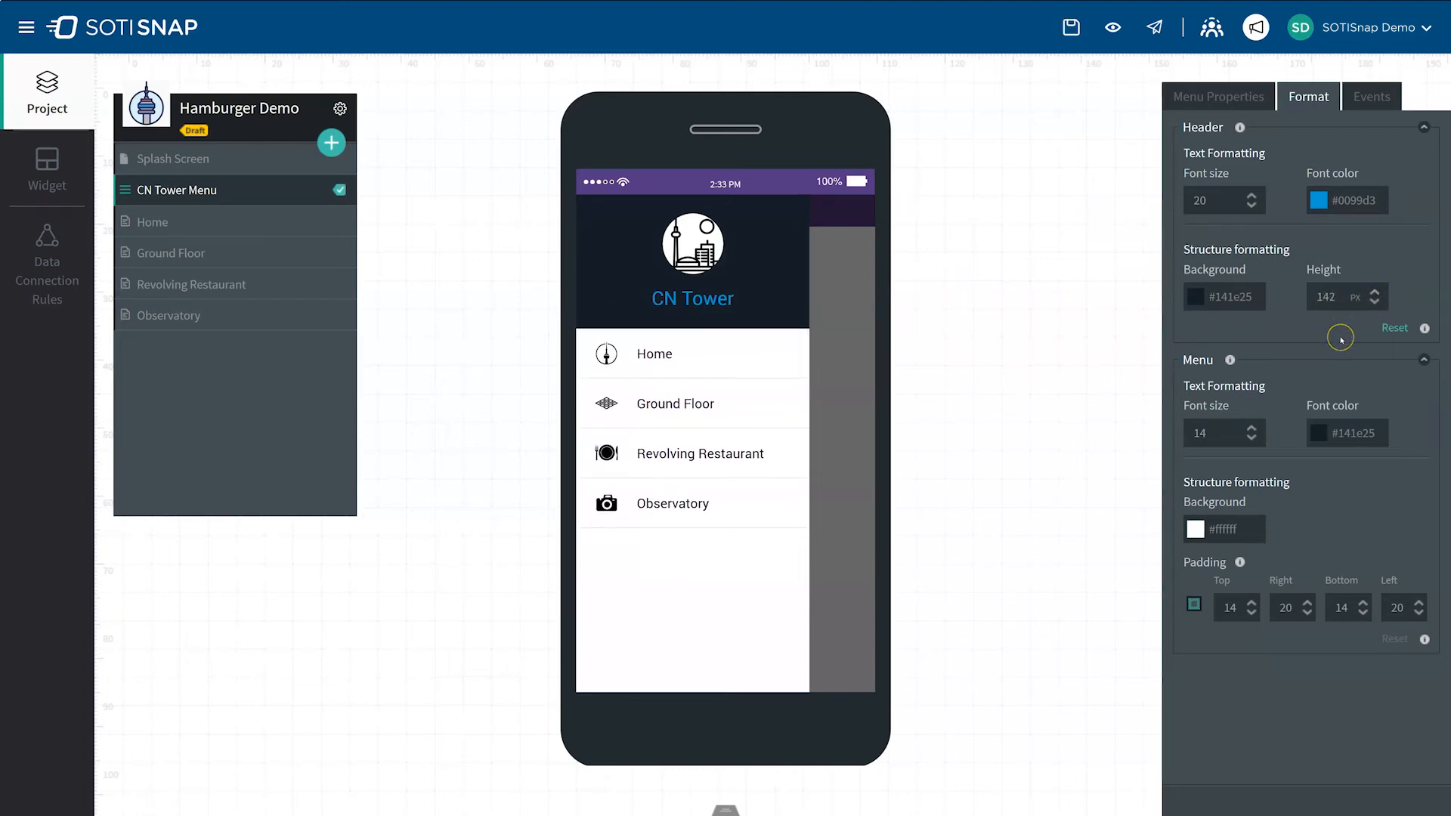
click(1394, 329)
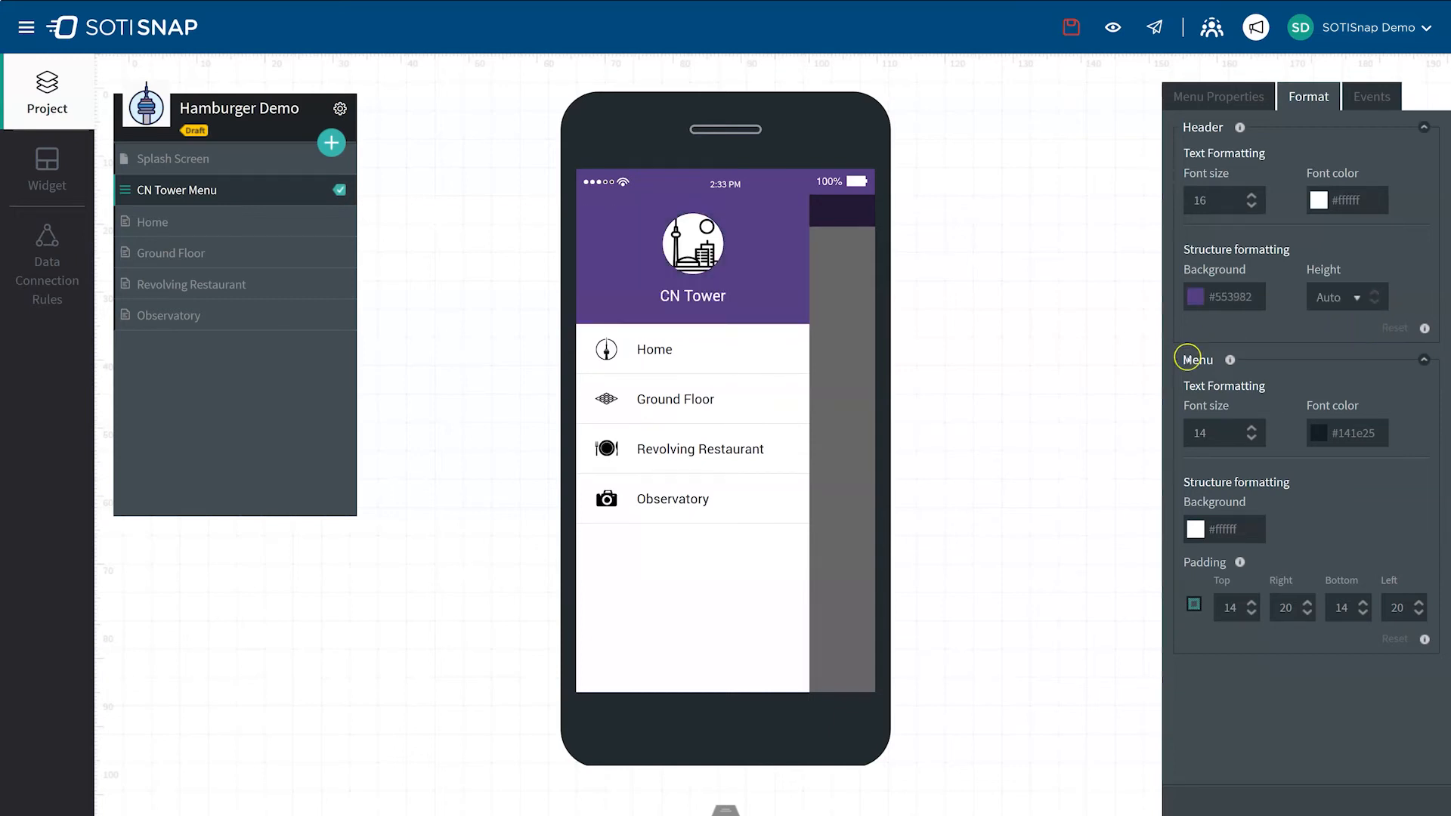
Step: Set the menu items' font size to 16 and their font color to orange #F16150
click(1251, 429)
click(1252, 430)
click(1251, 429)
click(1251, 430)
click(1252, 429)
click(1252, 437)
click(1251, 438)
click(1252, 438)
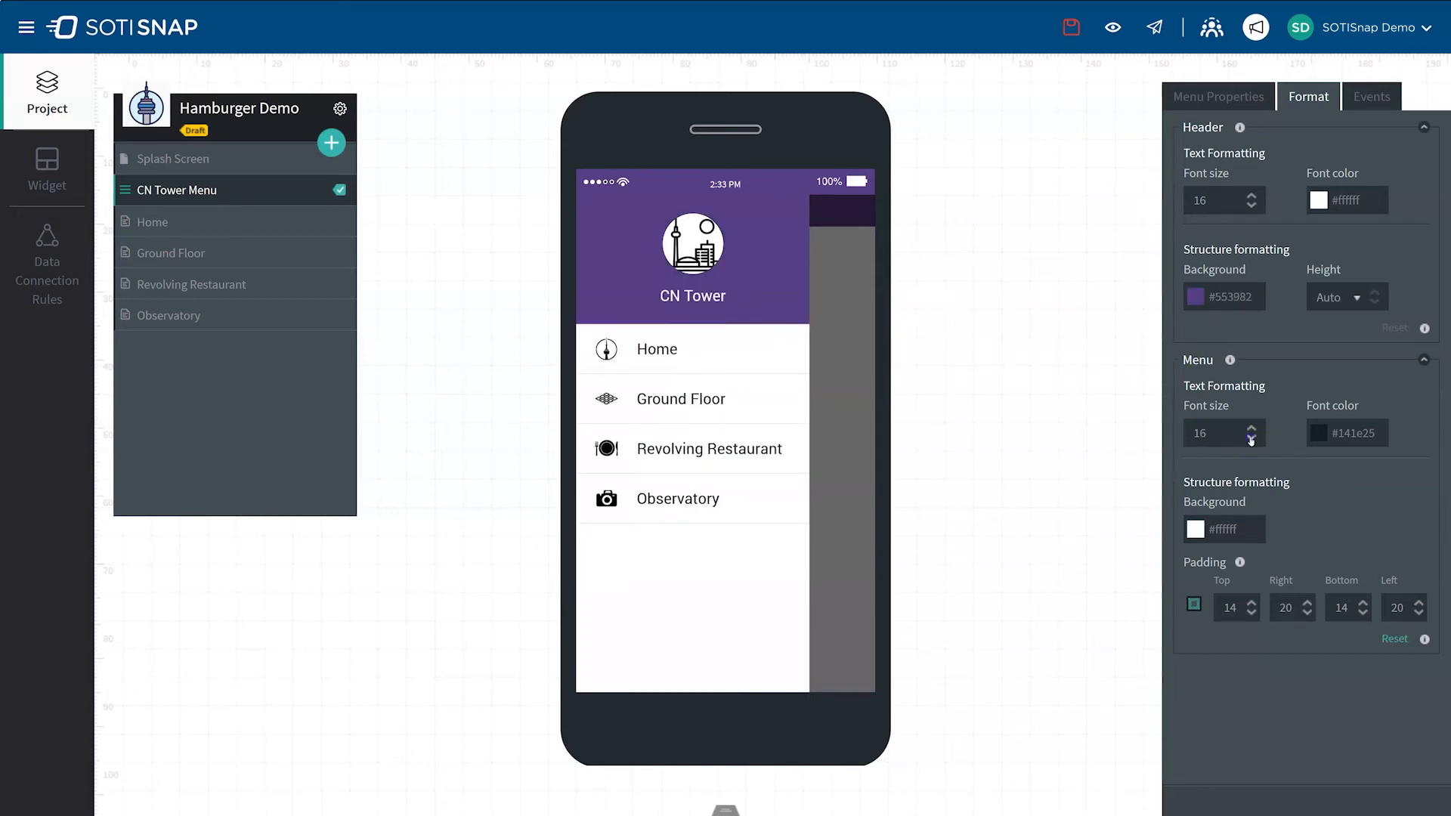
click(1319, 433)
click(1258, 685)
click(1195, 530)
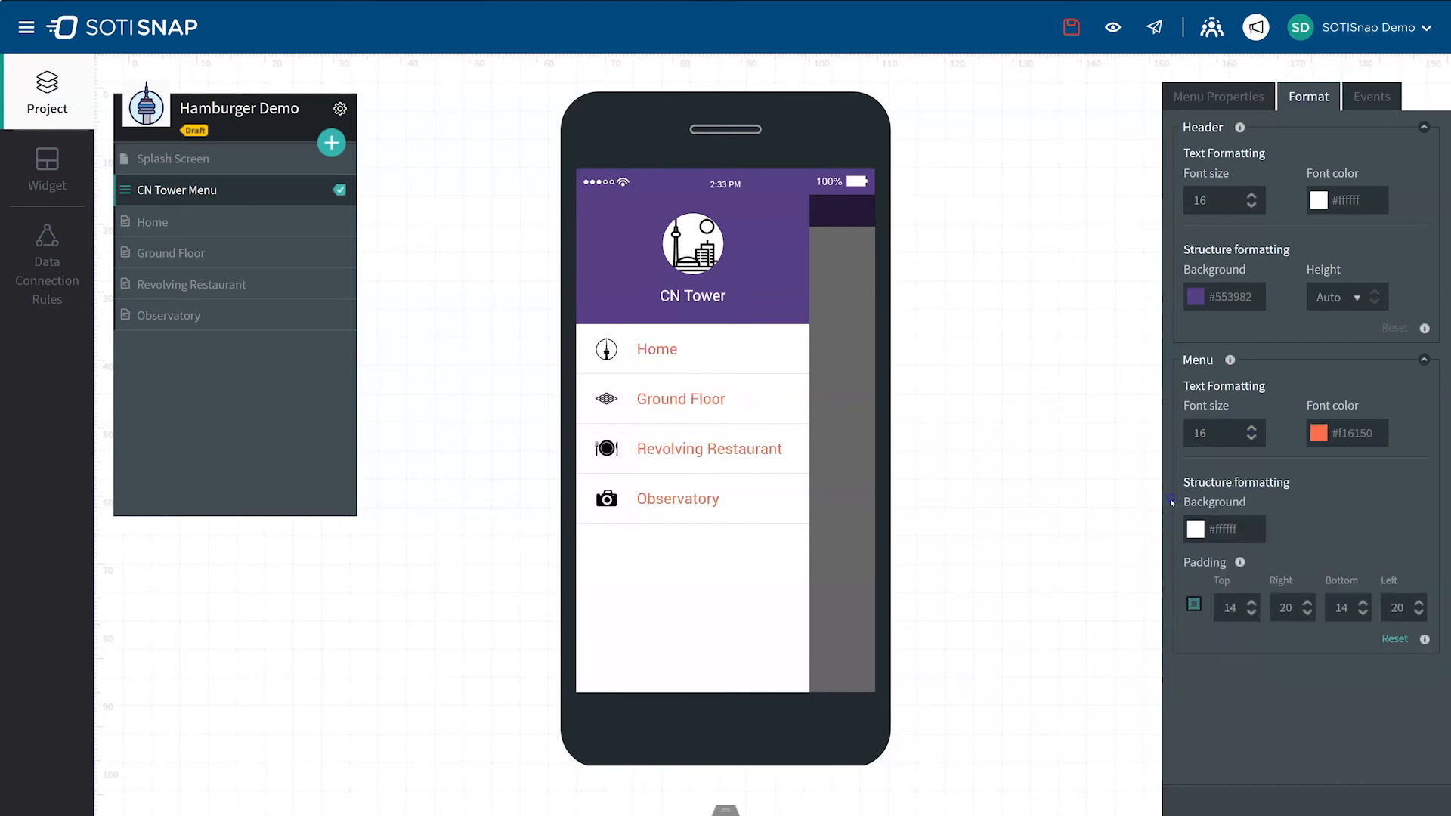
Step: Change the background color of the menu item area to dark #141E25
click(1196, 529)
click(1200, 799)
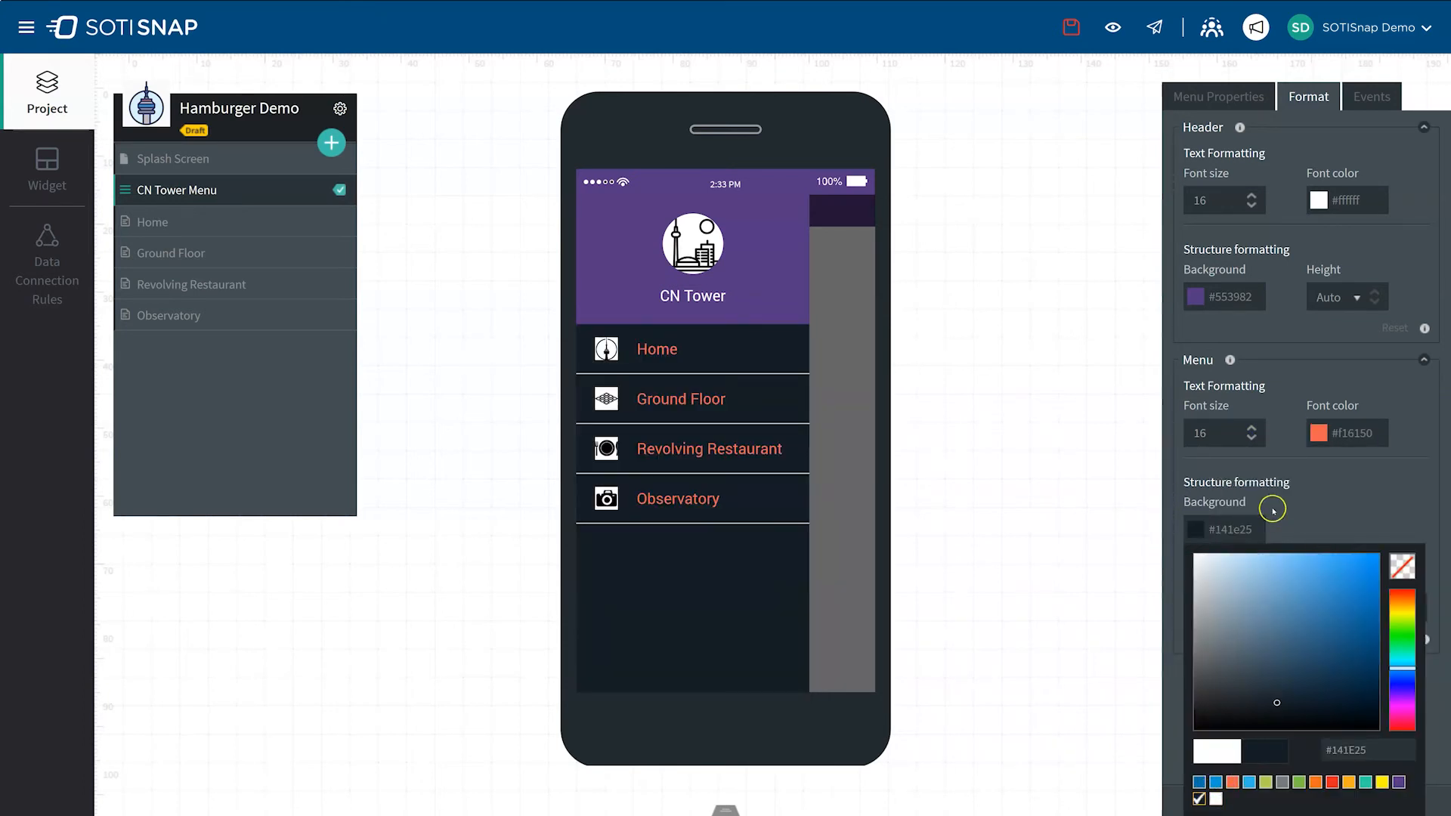
click(1189, 501)
Step: Set the menu items' padding to 17 on top and 27 on the left, and reset the menu formatting
click(1253, 612)
click(1252, 613)
click(1253, 603)
click(1253, 604)
click(1253, 604)
click(1253, 603)
click(1253, 603)
click(1419, 604)
click(1418, 604)
click(1419, 604)
click(1418, 604)
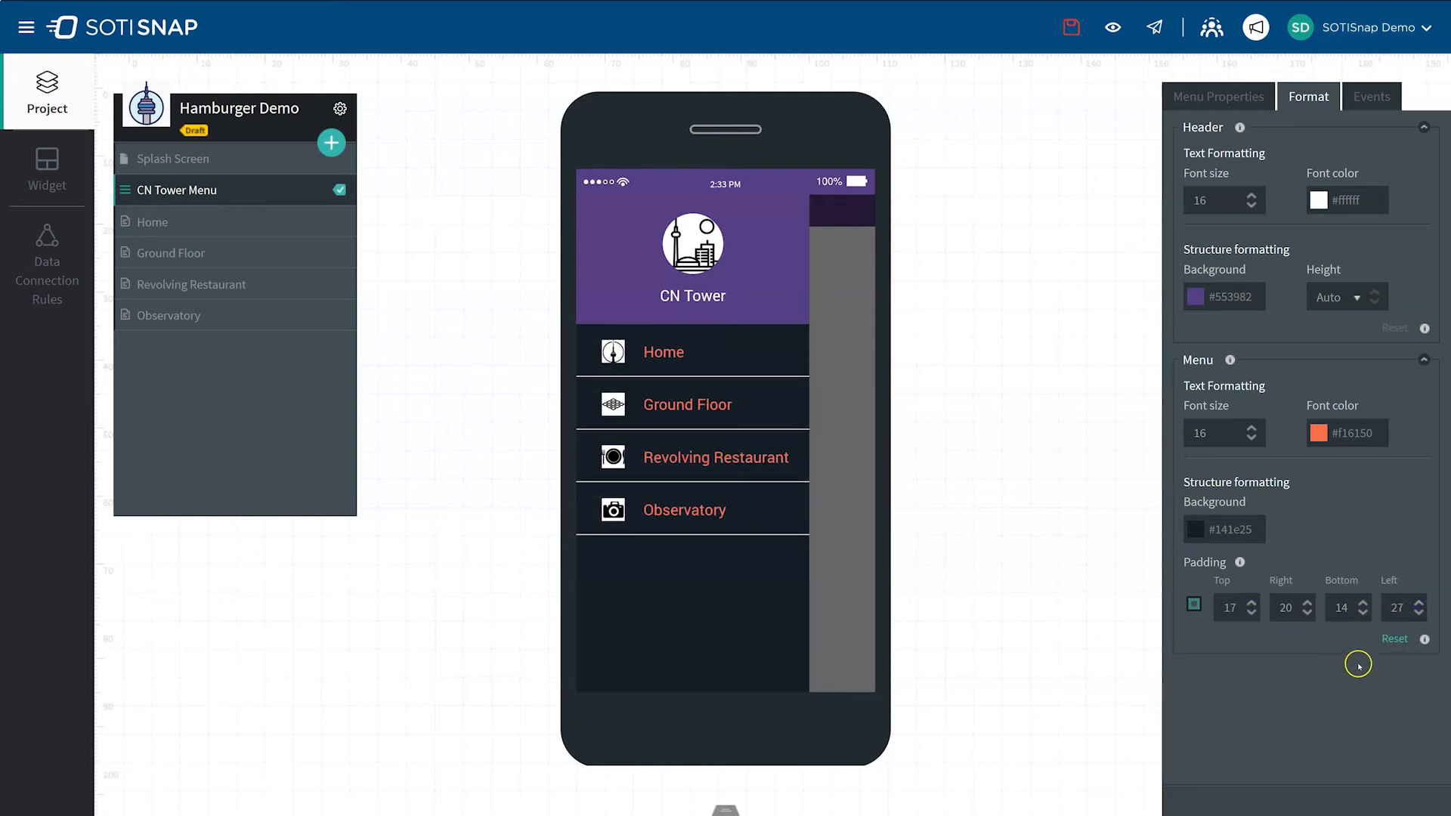
click(1393, 639)
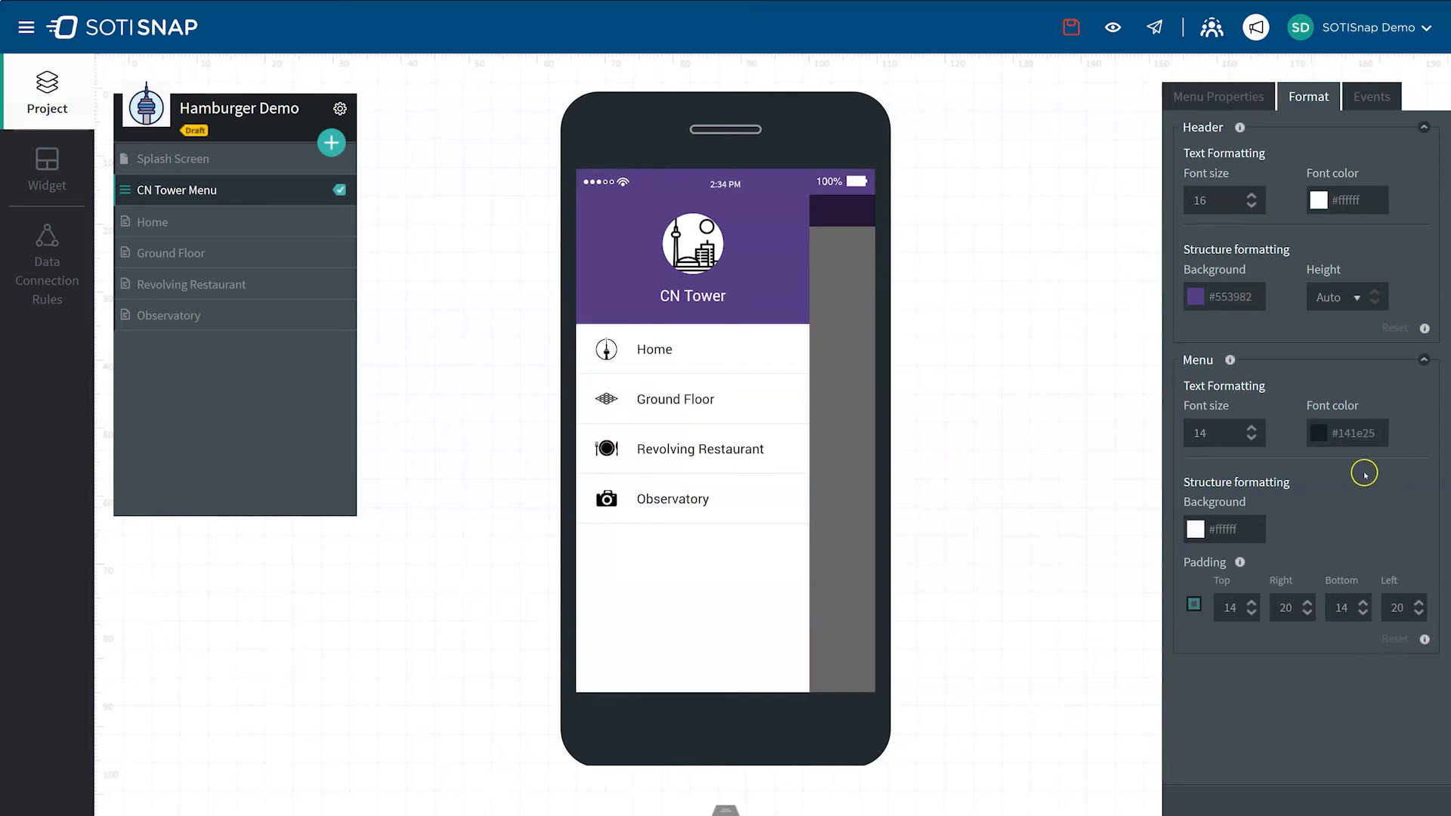
Step: Add an OnClick action to the Home menu item that navigates to the Home page
click(1372, 99)
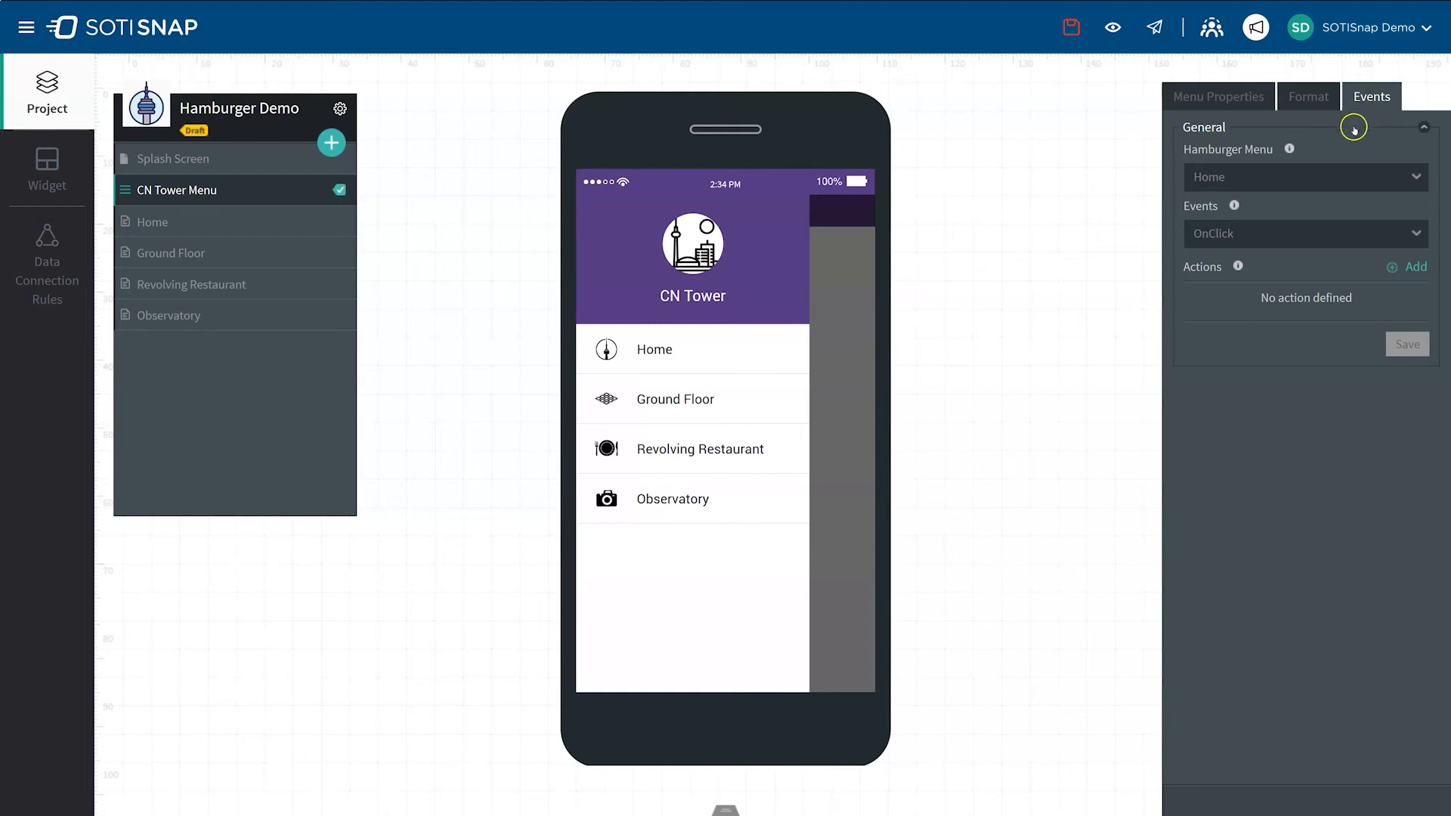
click(1414, 179)
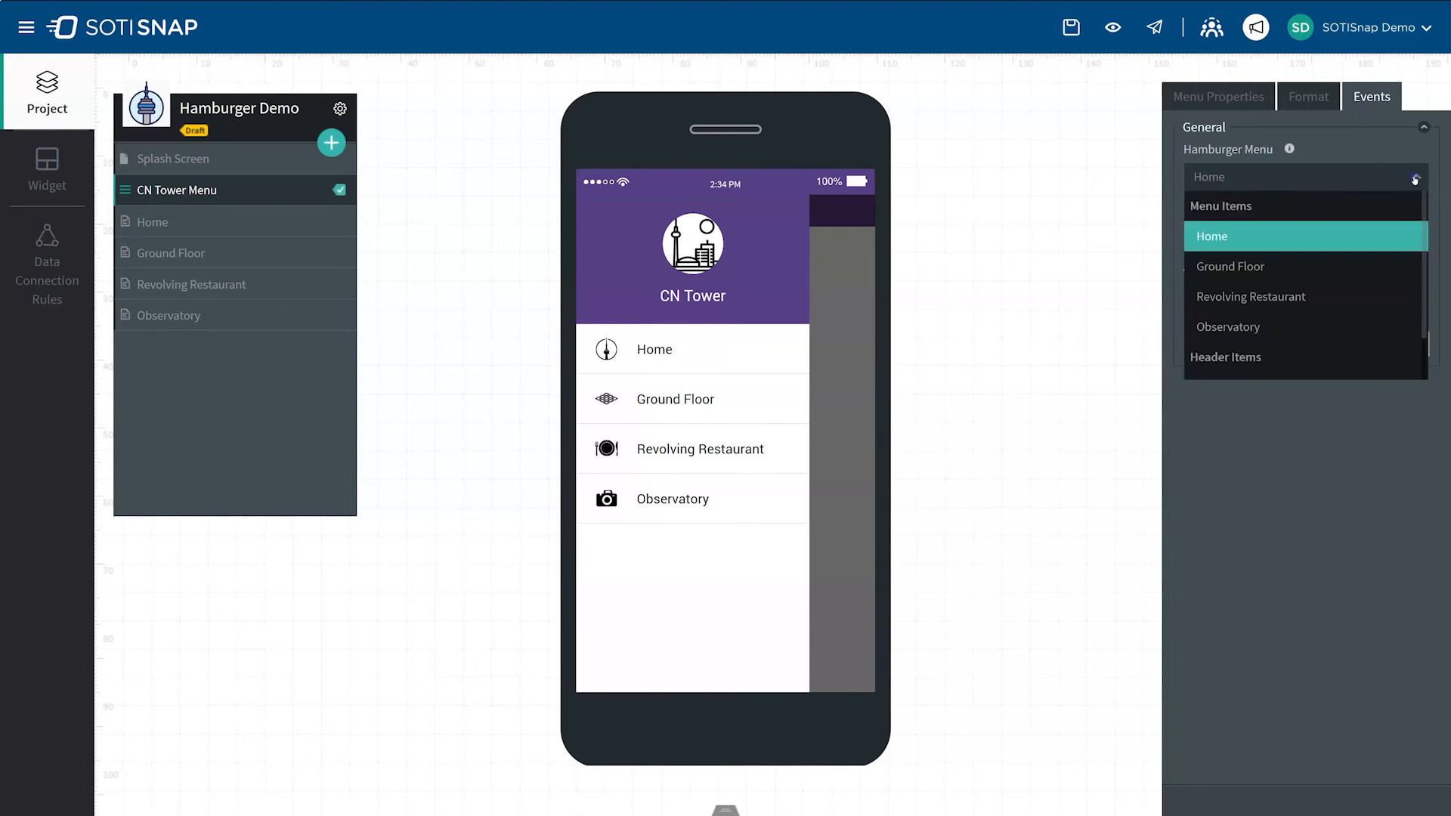
click(1222, 238)
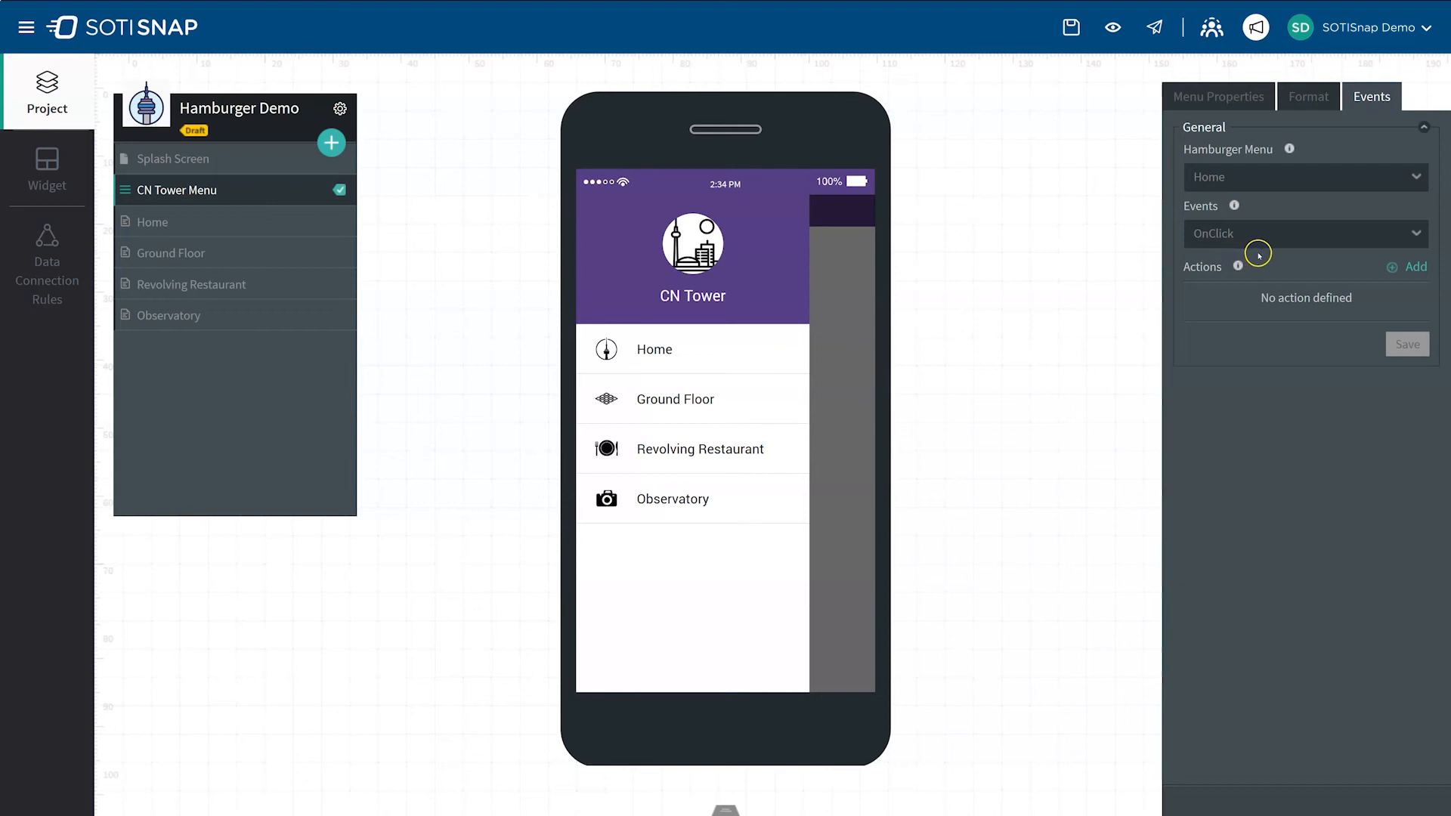
click(1413, 269)
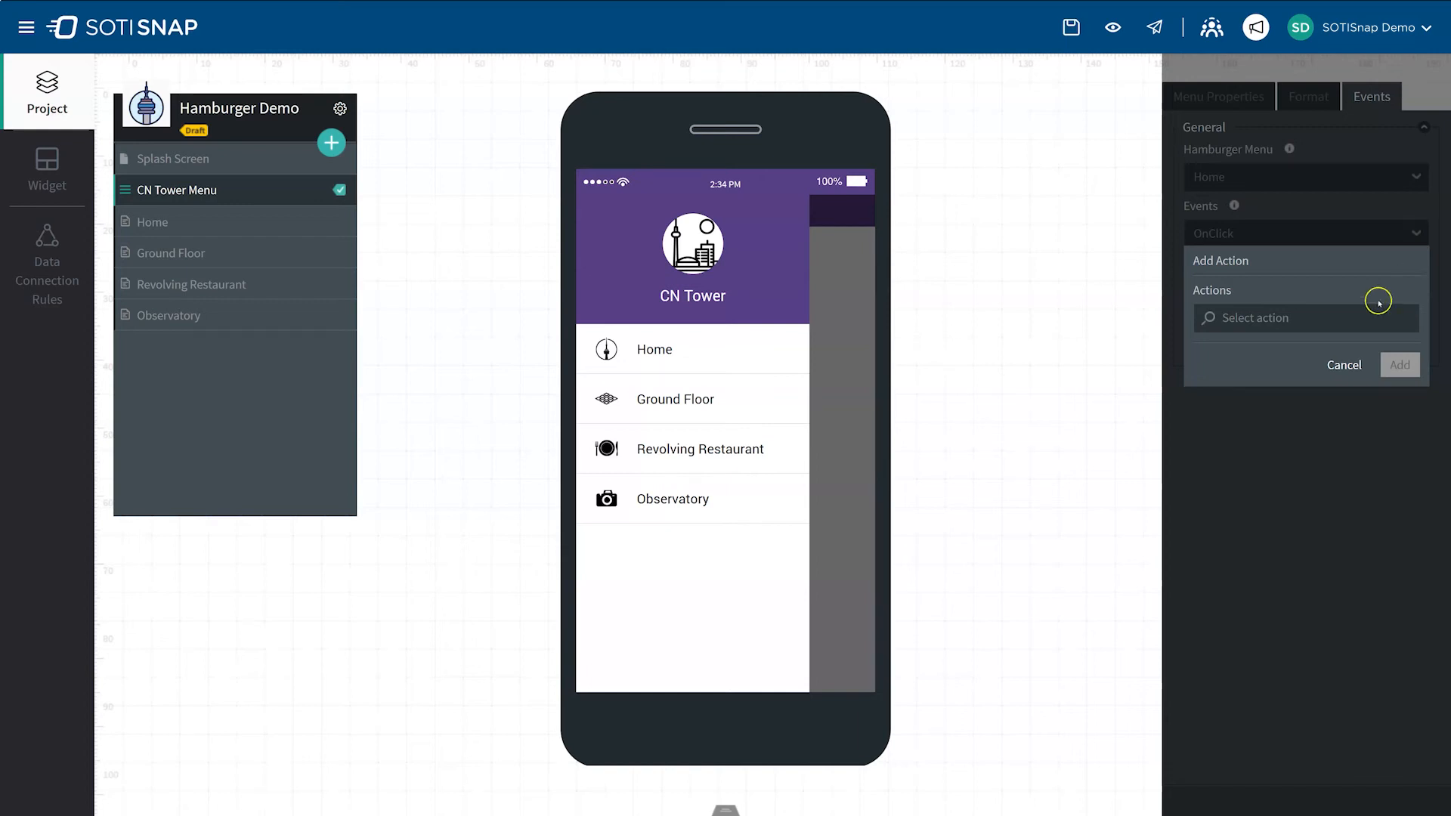
click(1317, 319)
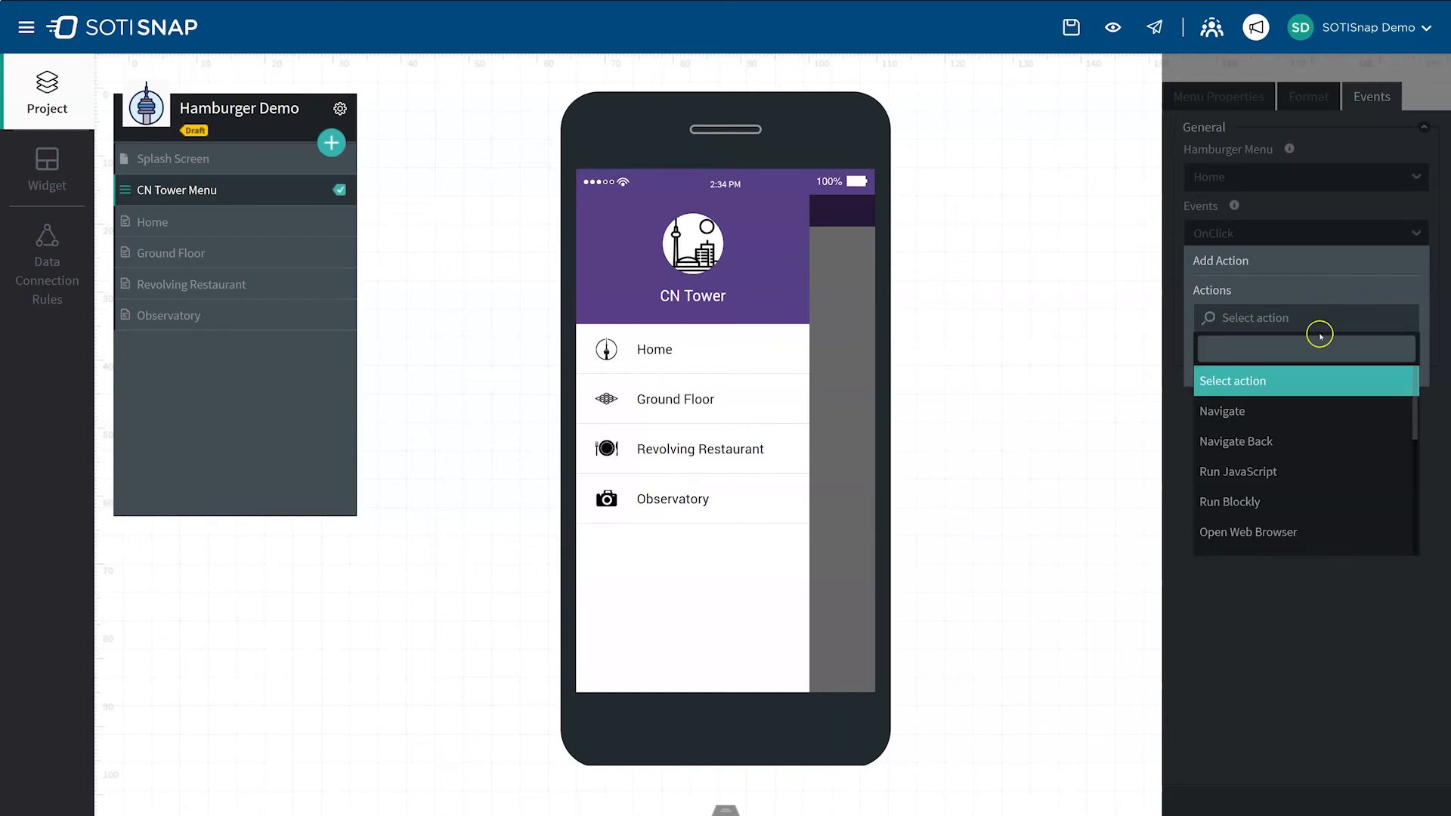
drag(1415, 378, 1233, 380)
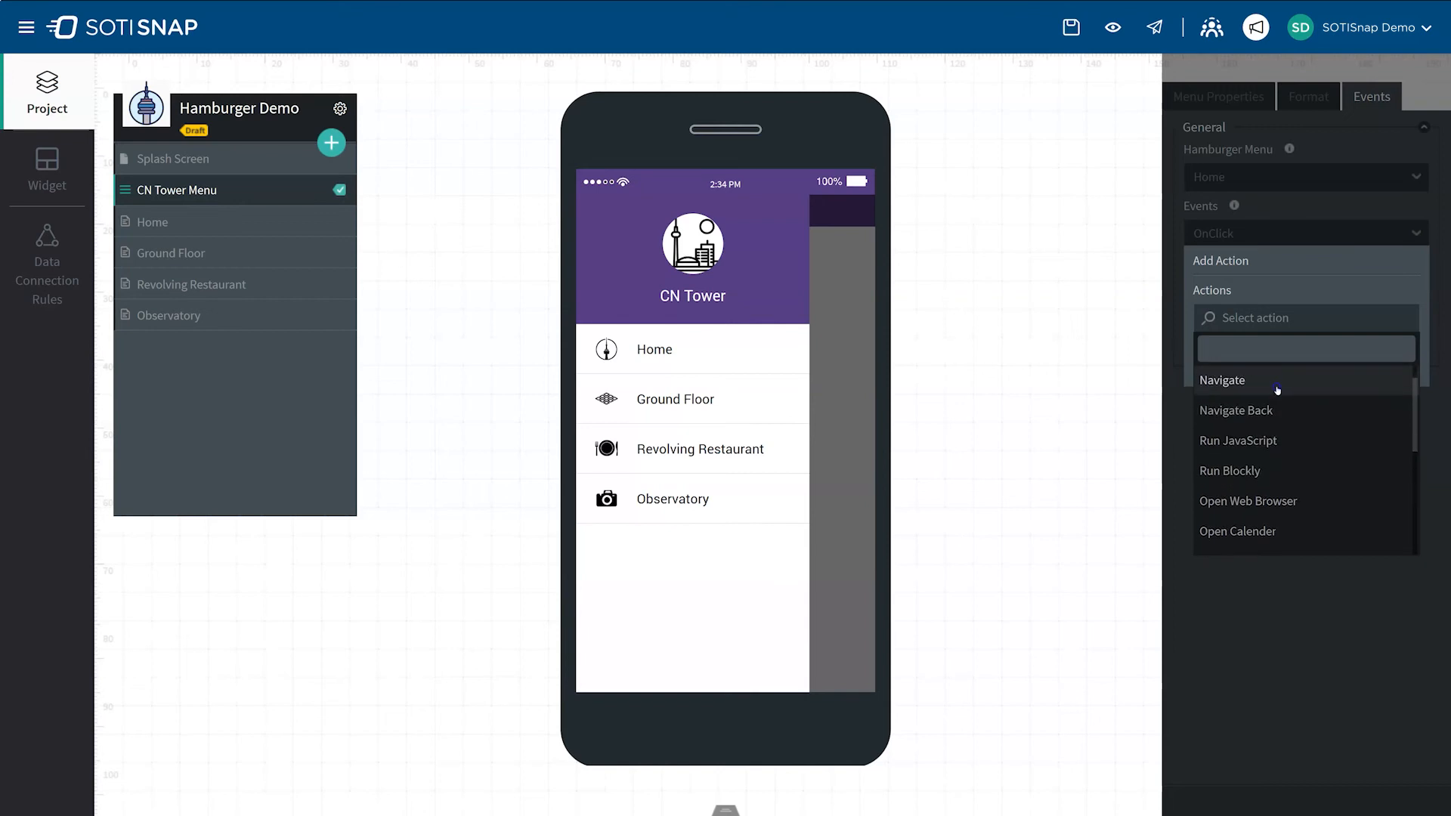
click(1237, 384)
click(1400, 377)
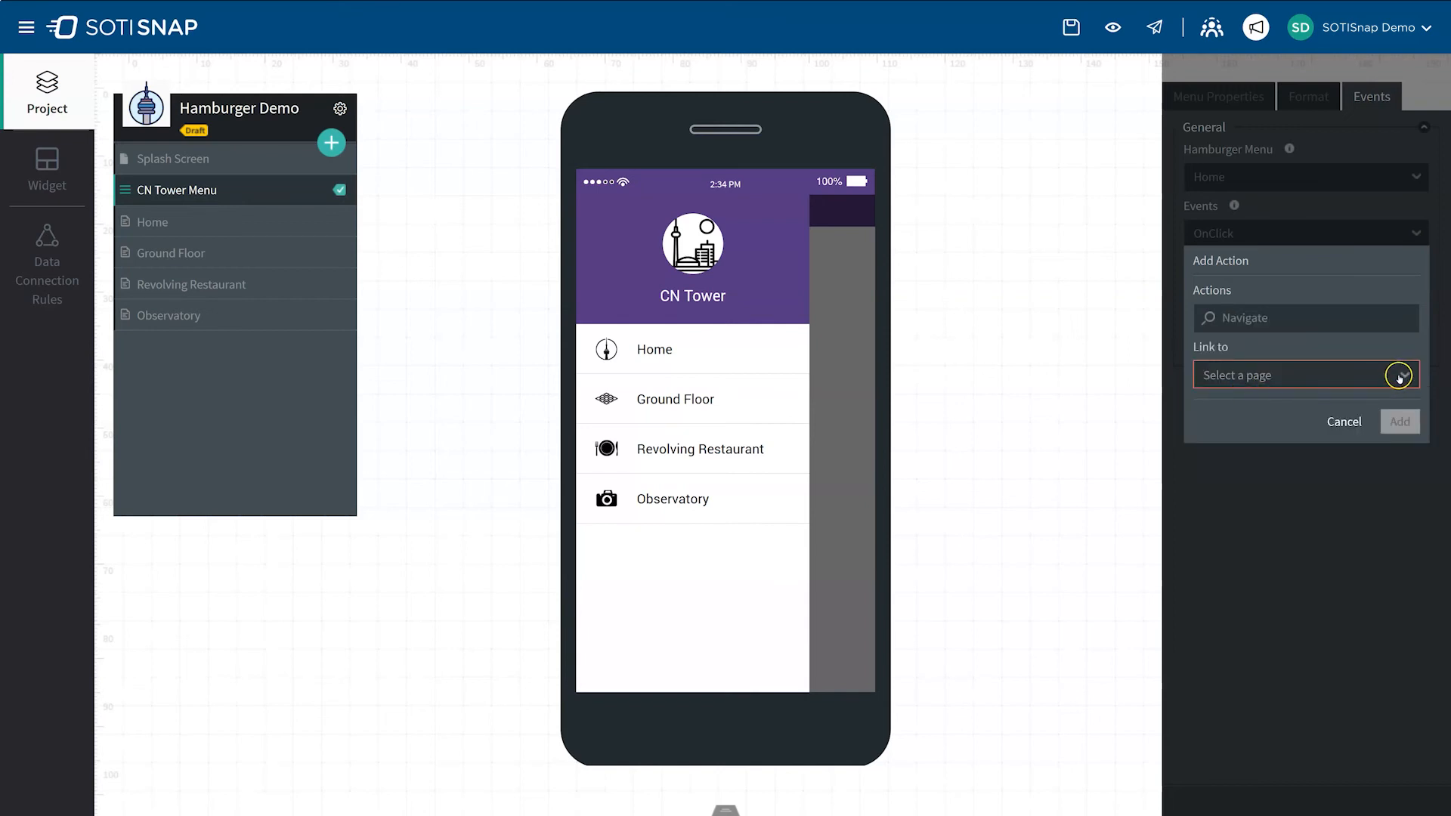
click(1247, 397)
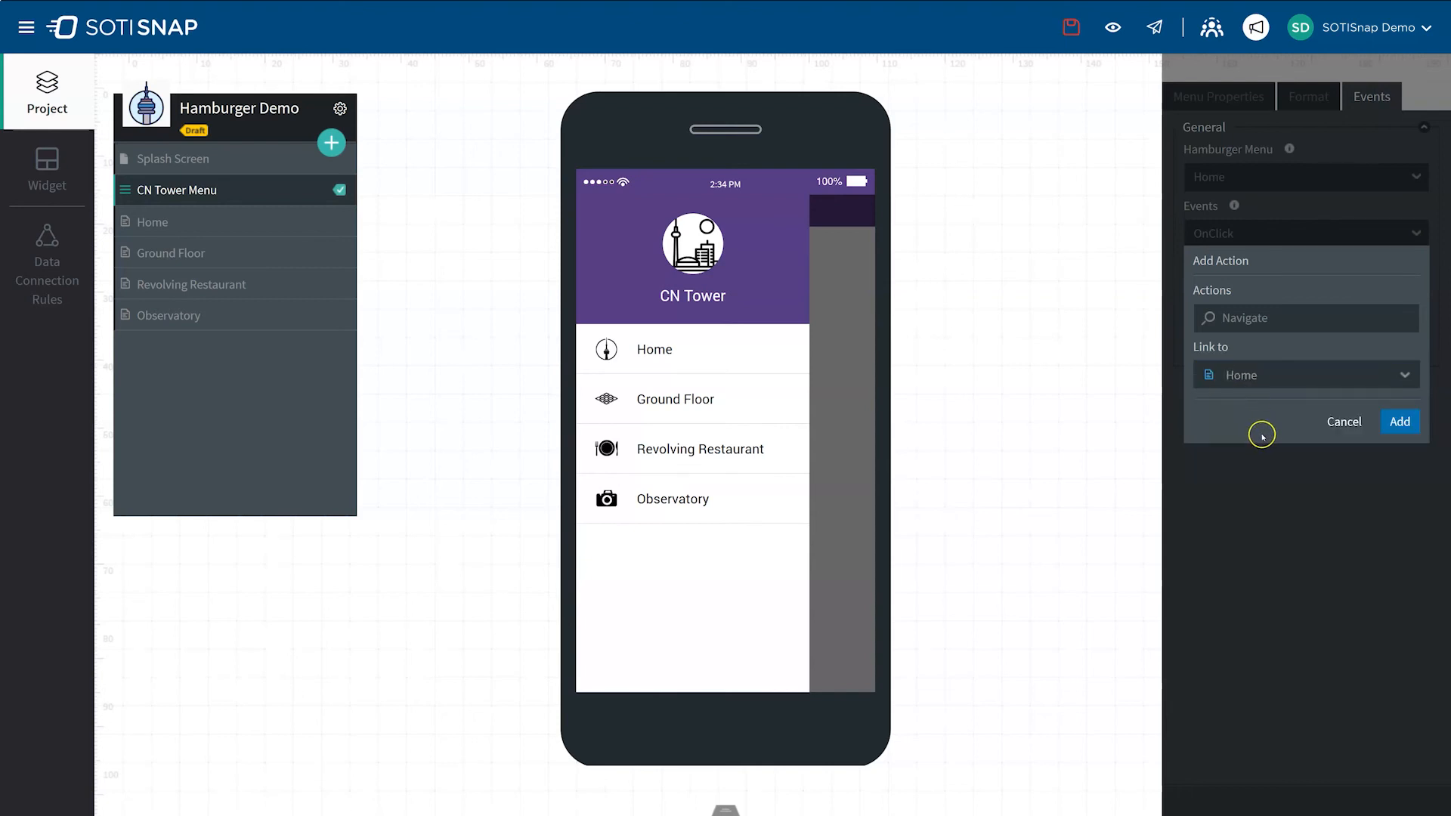
click(1398, 422)
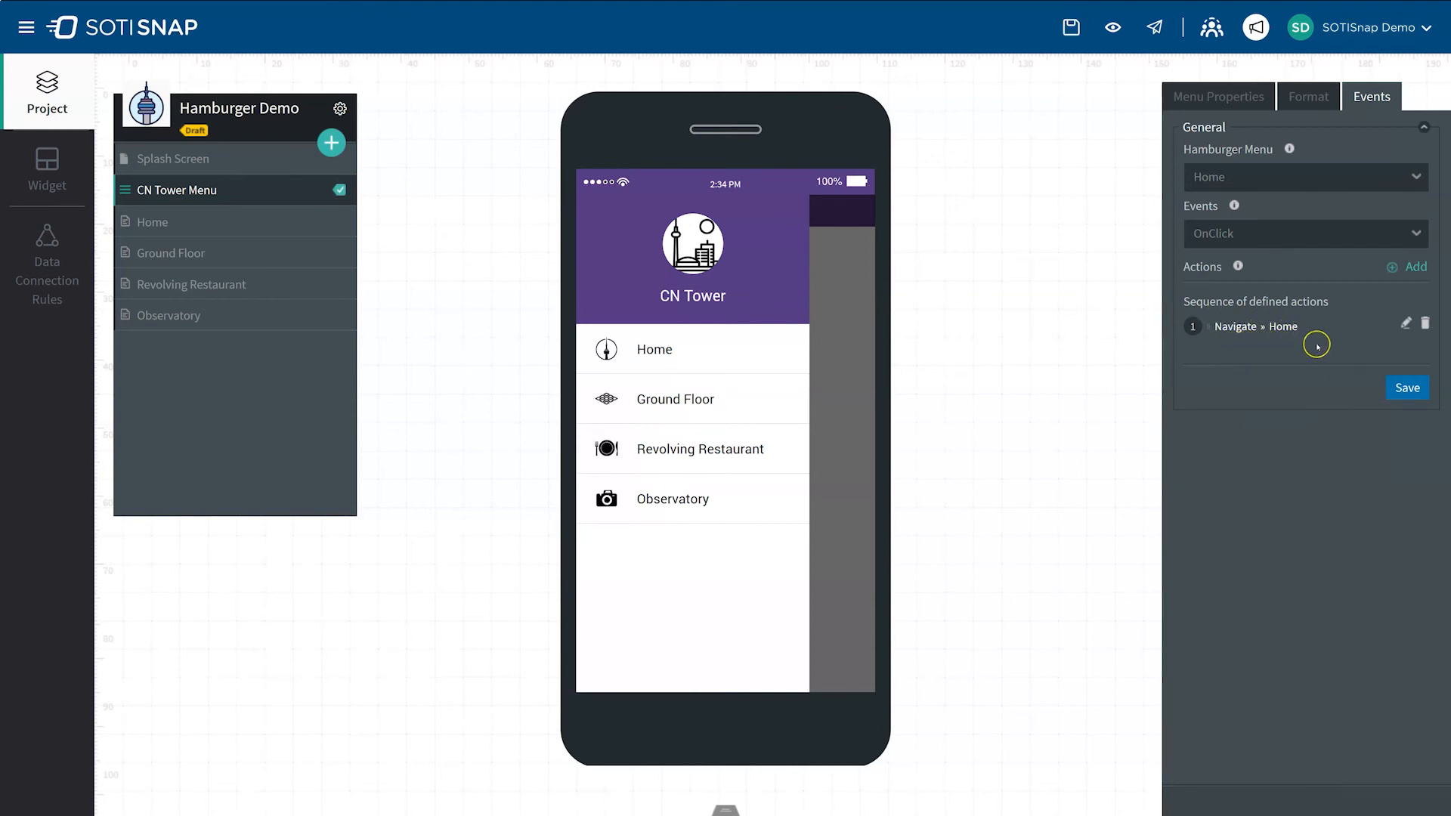
Step: Save the action sequence of the Home menu item without adding a second action
click(1418, 267)
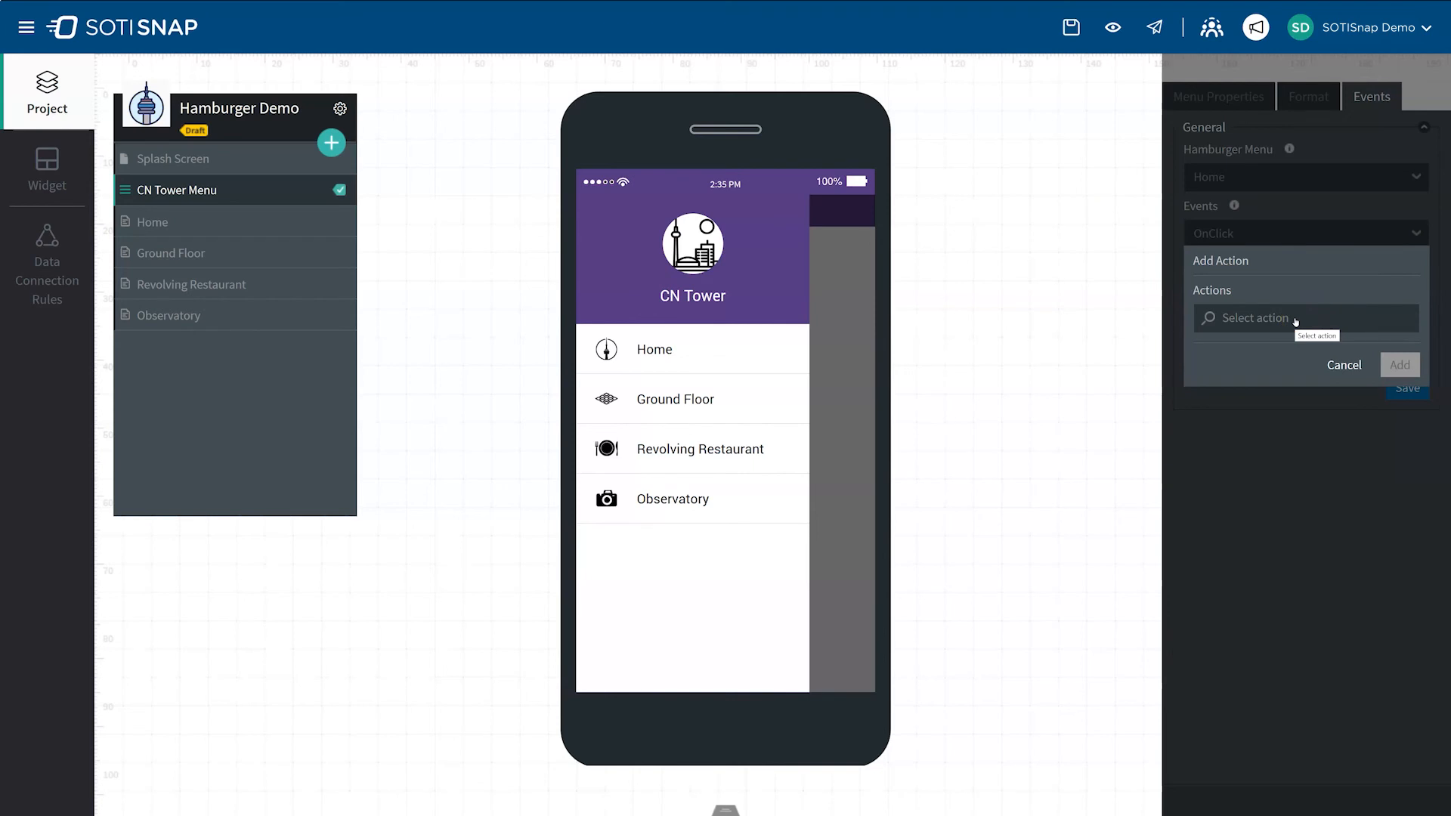
click(1344, 365)
click(1408, 389)
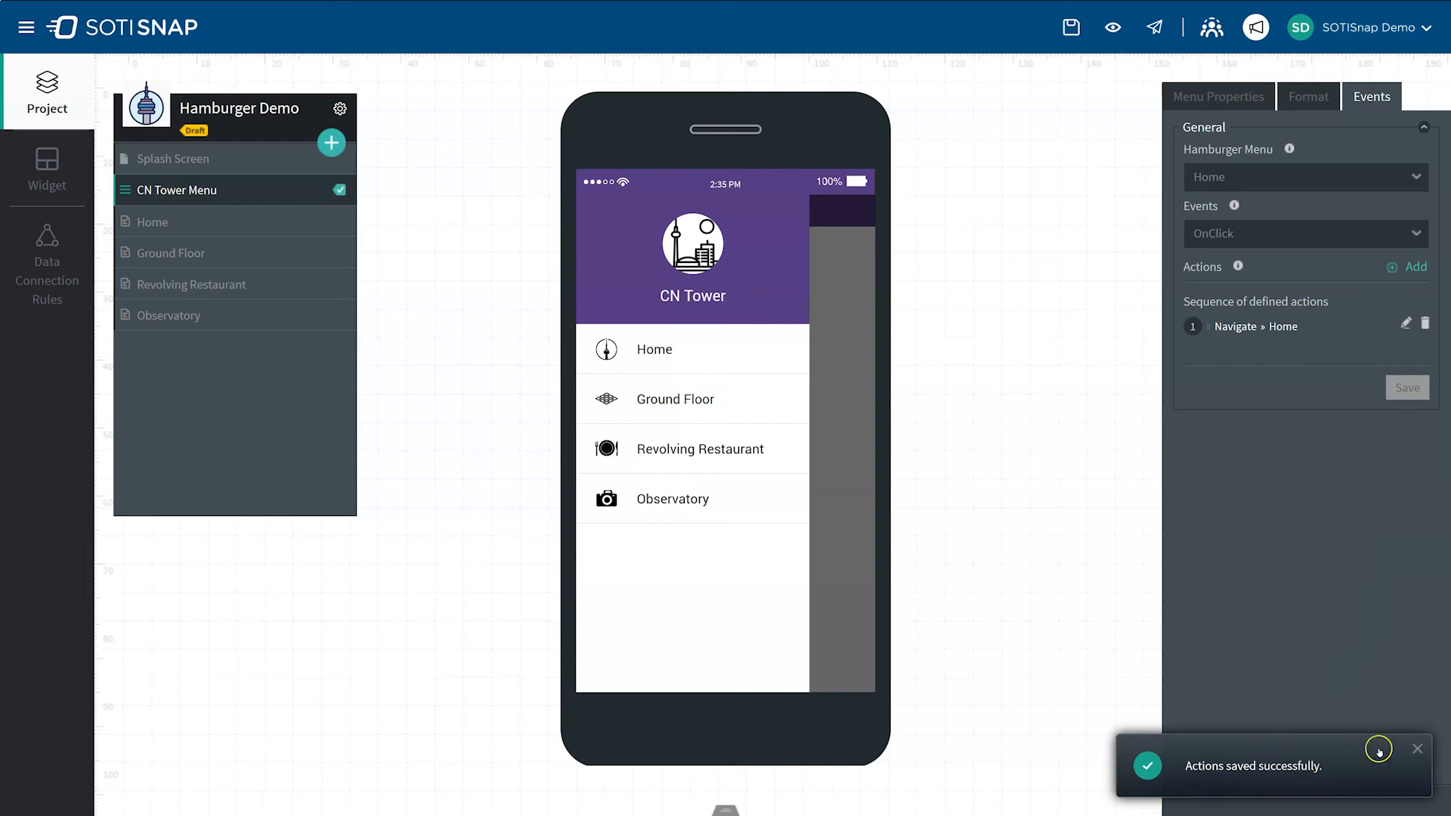
click(1417, 749)
Step: Add an OnClick Navigate action to the Ground Floor menu item, linked to the Ground Floor page
click(1415, 181)
click(1330, 262)
click(1407, 266)
click(1285, 317)
click(1241, 412)
click(1284, 376)
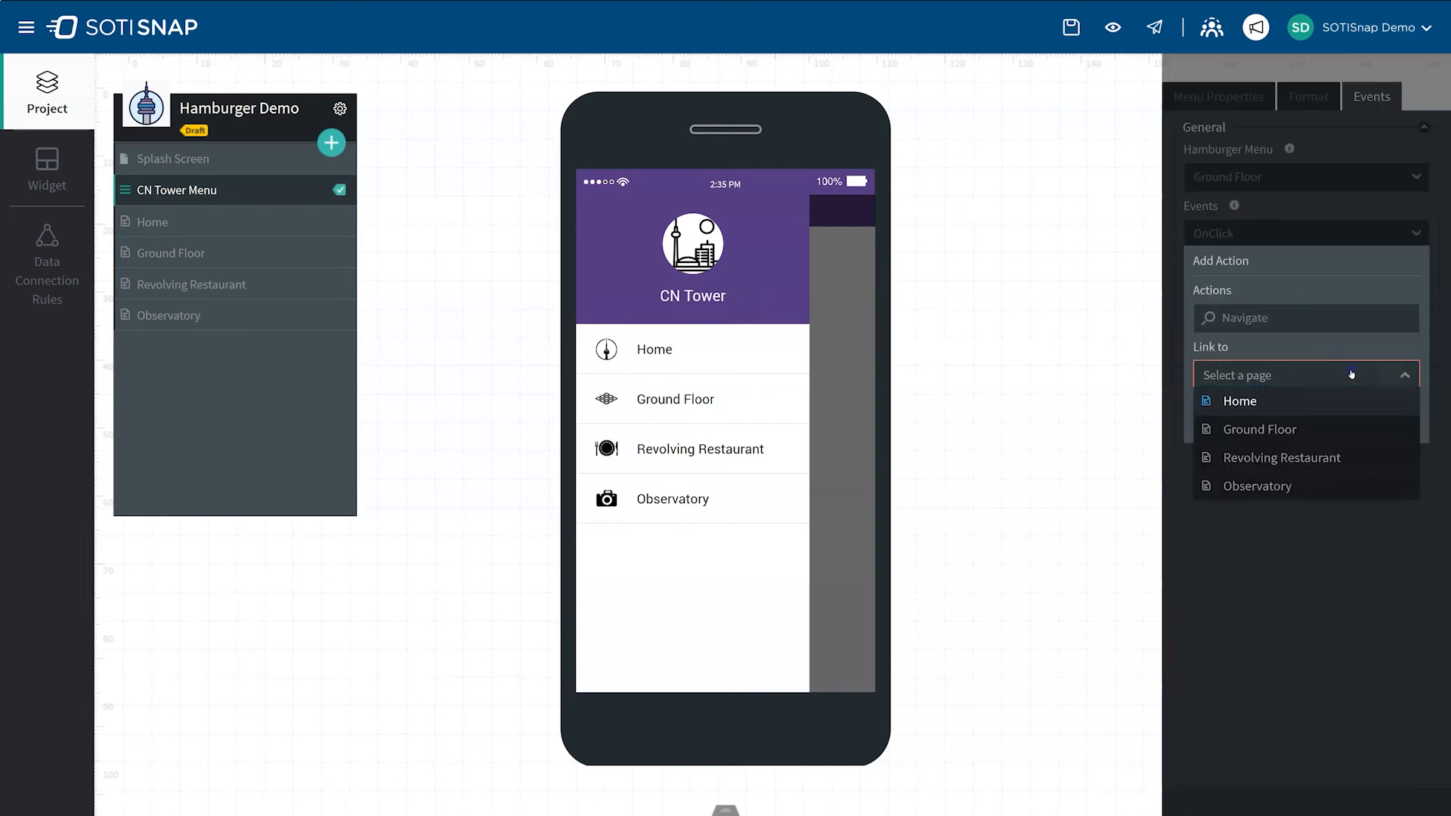
click(1258, 428)
click(1397, 422)
Step: Add and save an OnClick Navigate action for the Revolving Restaurant menu item, linked to the Revolving Restaurant page
click(1415, 176)
click(1285, 295)
click(1408, 267)
click(1285, 317)
click(1240, 408)
click(1376, 369)
click(1259, 456)
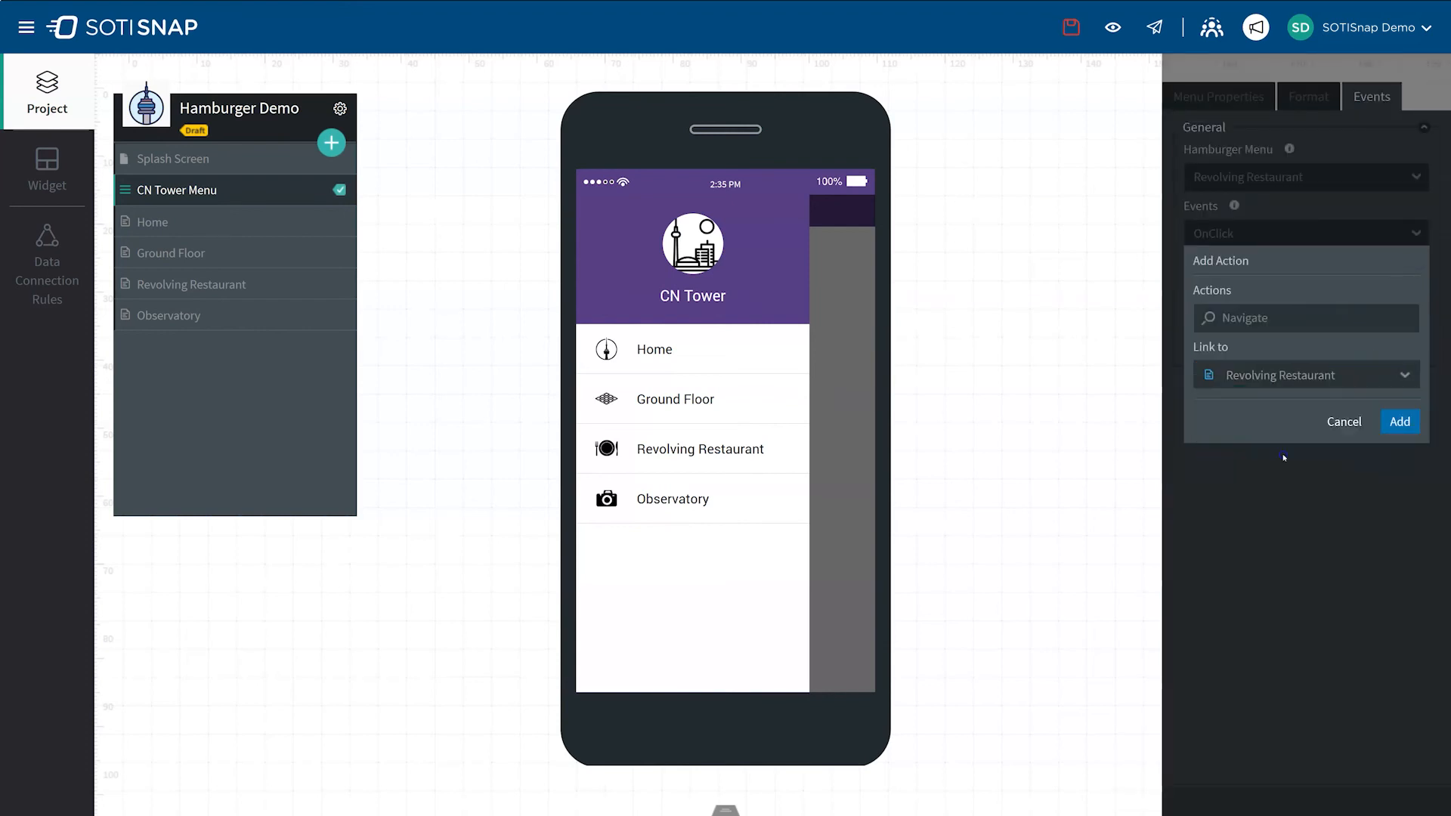
click(1400, 421)
click(1407, 387)
Step: Add and save an OnClick Navigate action for the Observatory menu item, linked to the Observatory page
click(1415, 176)
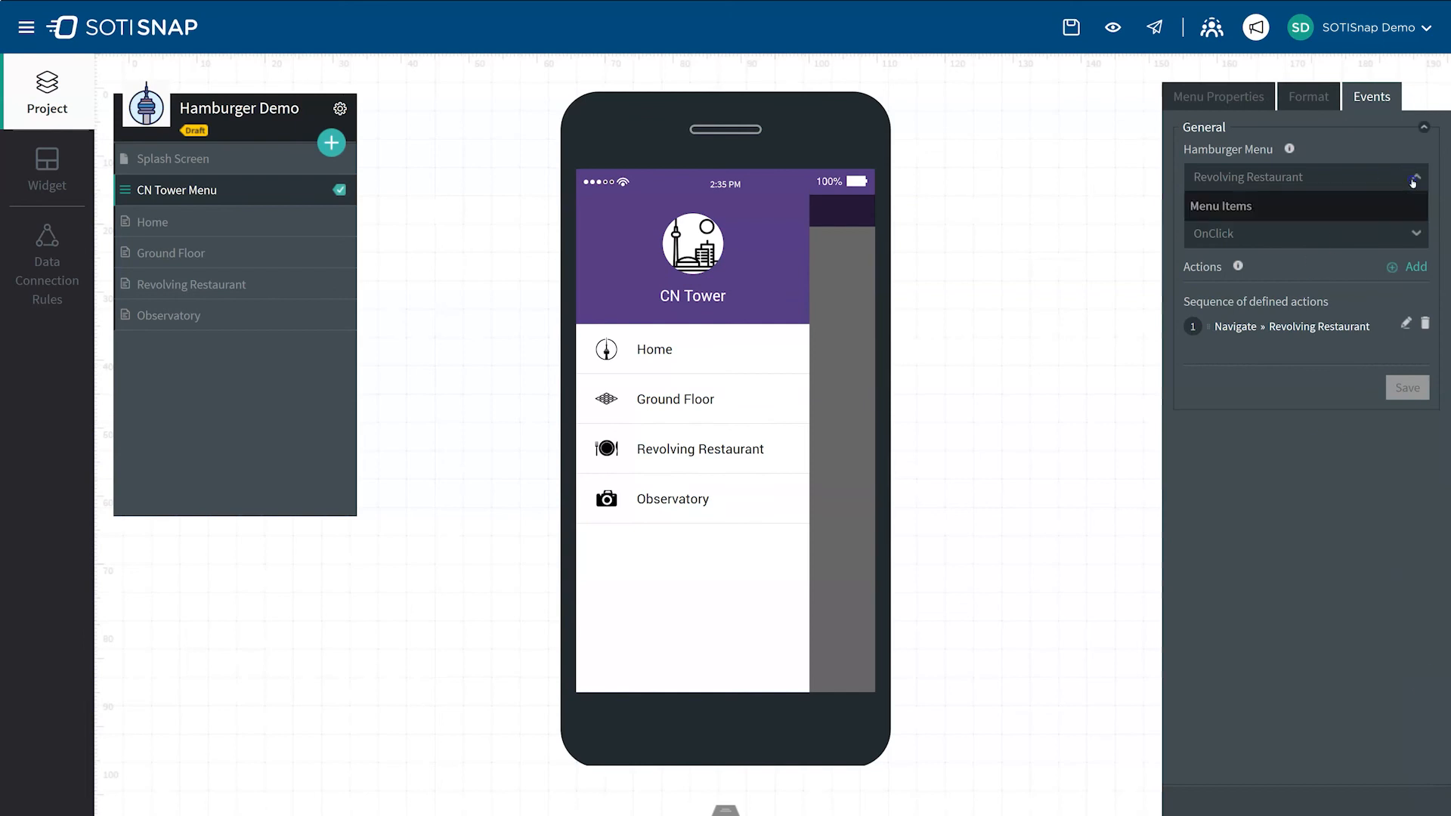
click(1240, 323)
click(1405, 267)
click(1289, 318)
click(1240, 412)
click(1391, 376)
click(1285, 482)
click(1400, 421)
click(1408, 387)
click(1417, 749)
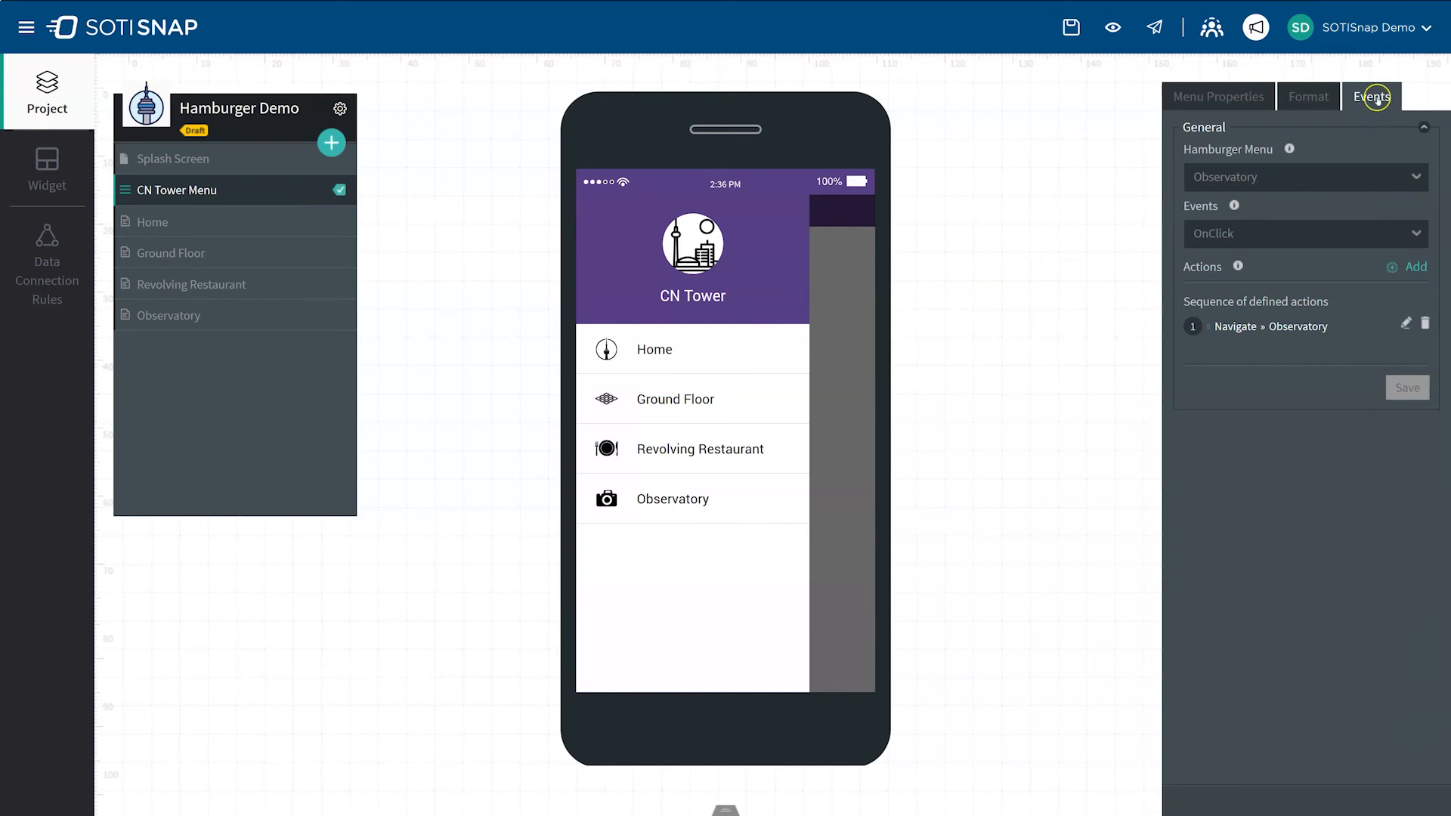
Step: Return to the menu's properties and preview the app with the default skin
click(1217, 97)
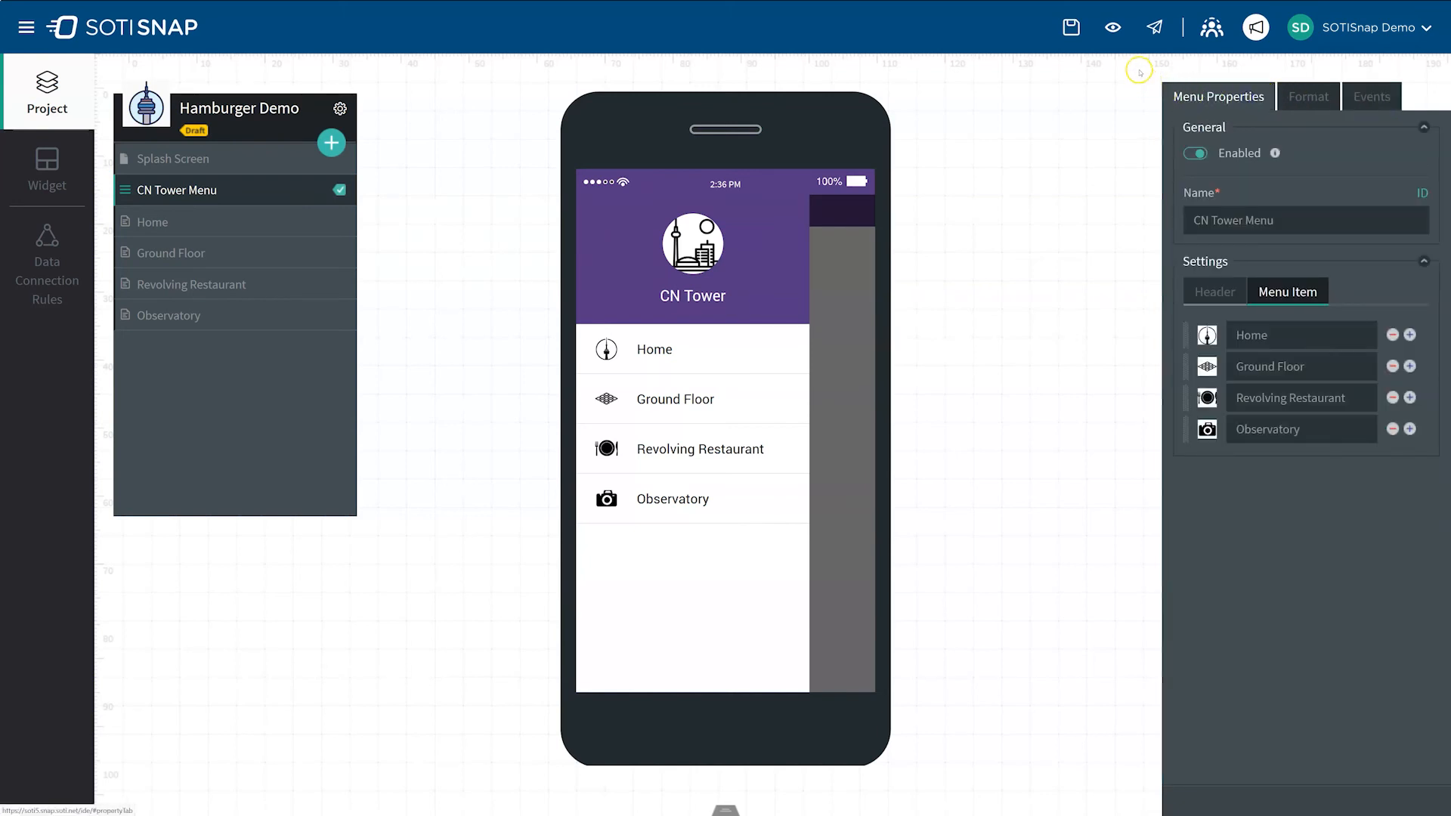
click(1112, 29)
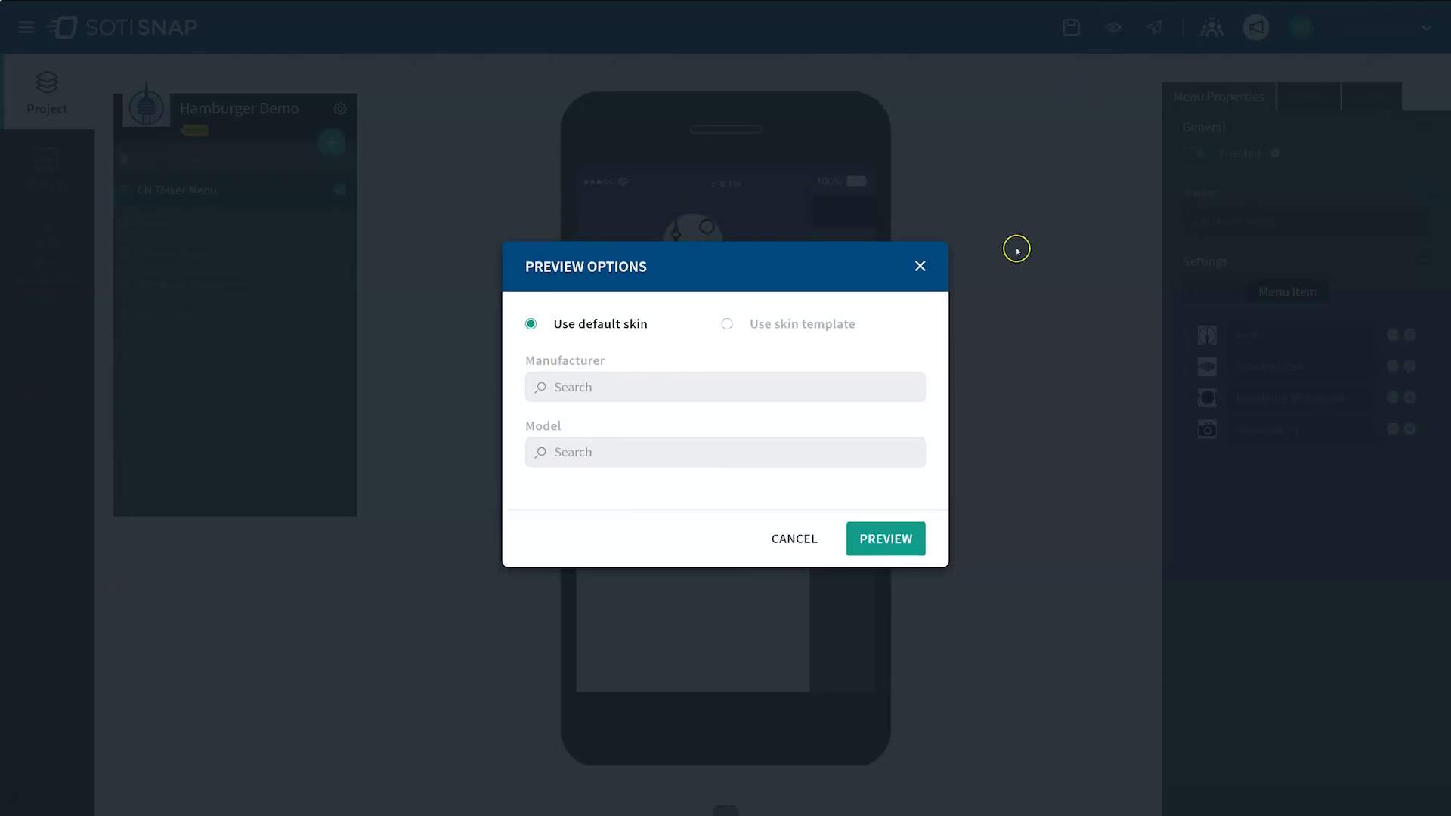
click(883, 538)
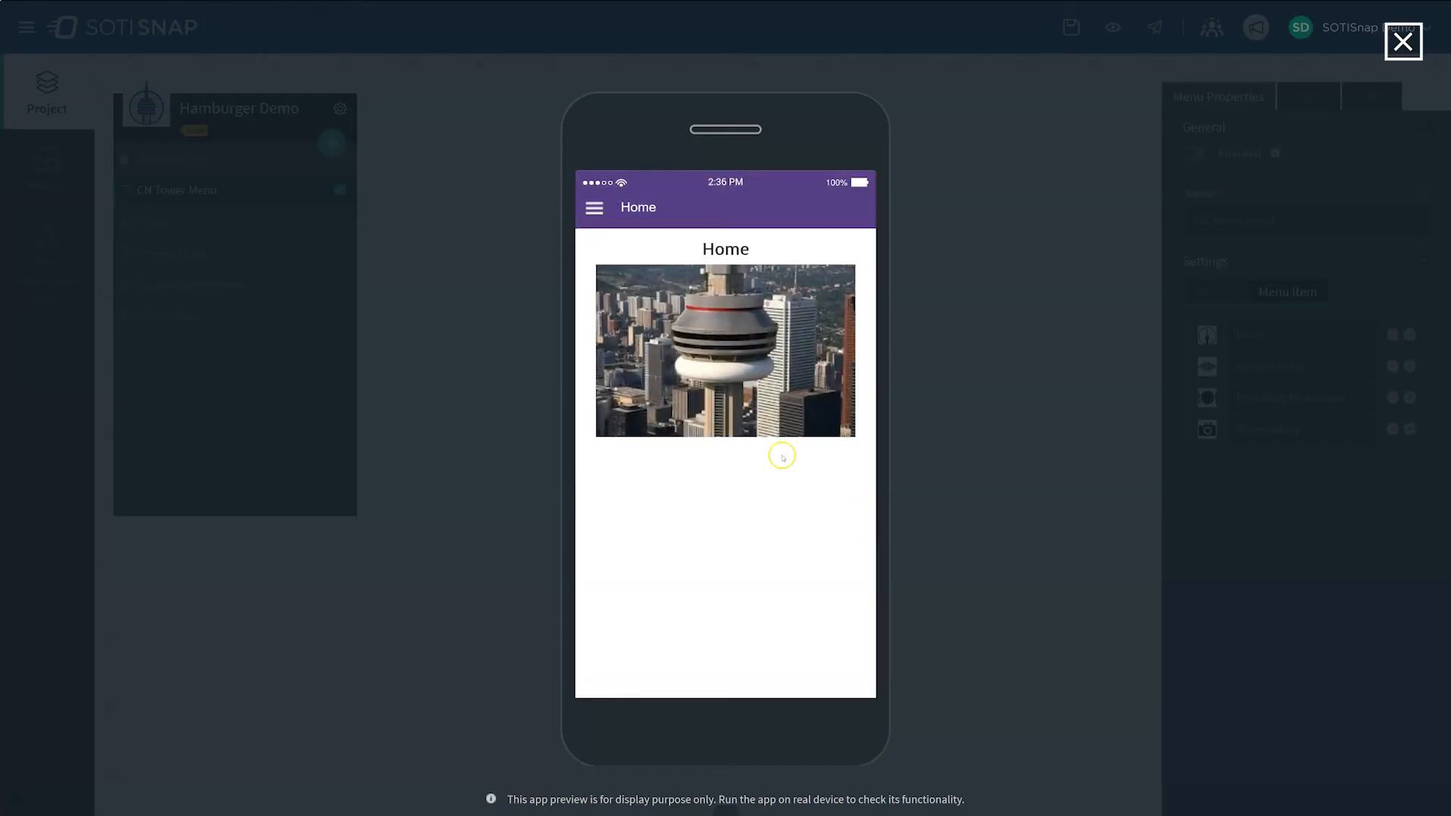
Step: Test the hamburger menu in the preview by visiting the Ground Floor, Revolving Restaurant and Observatory pages in turn
click(590, 208)
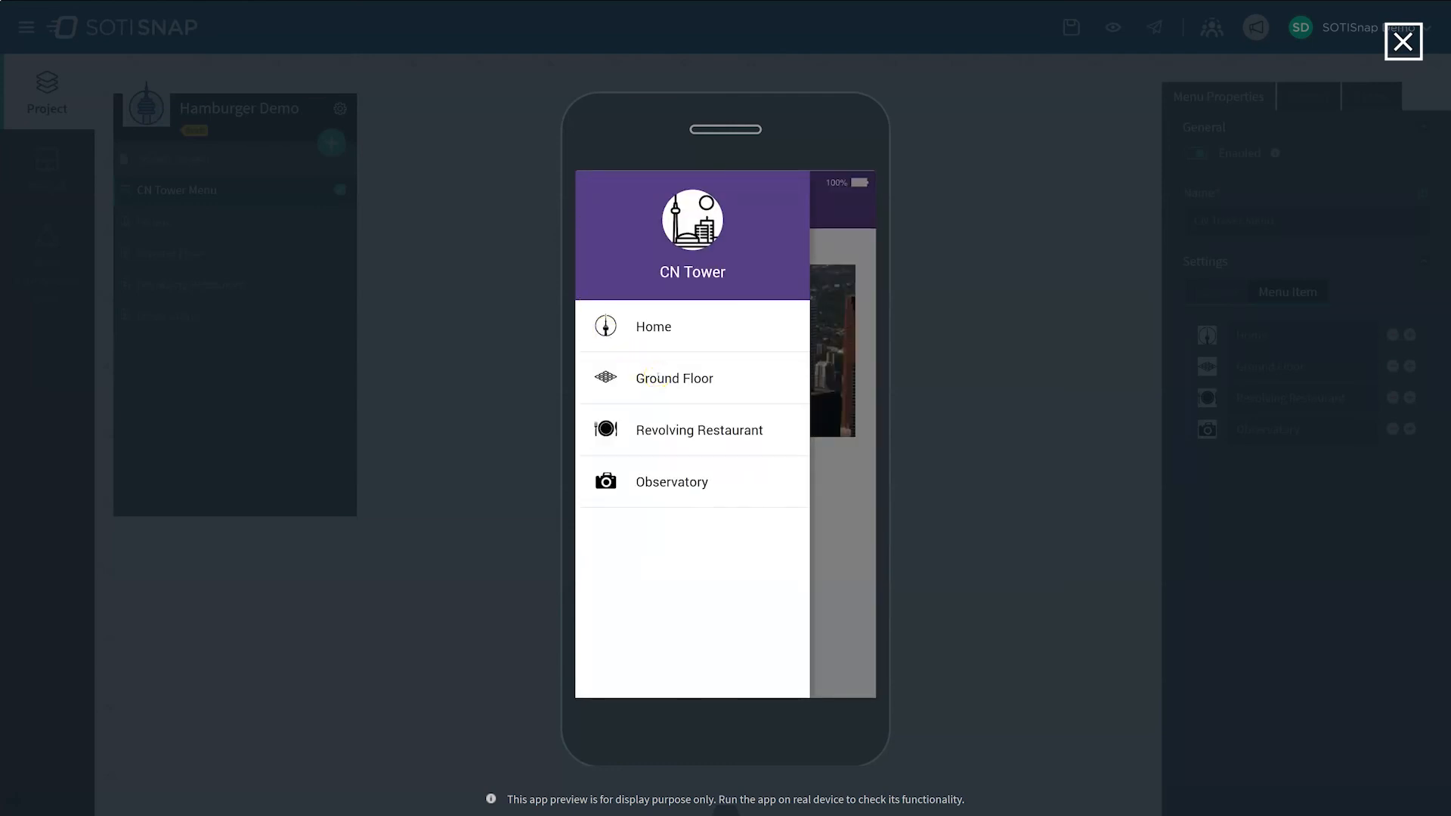
click(656, 376)
click(594, 210)
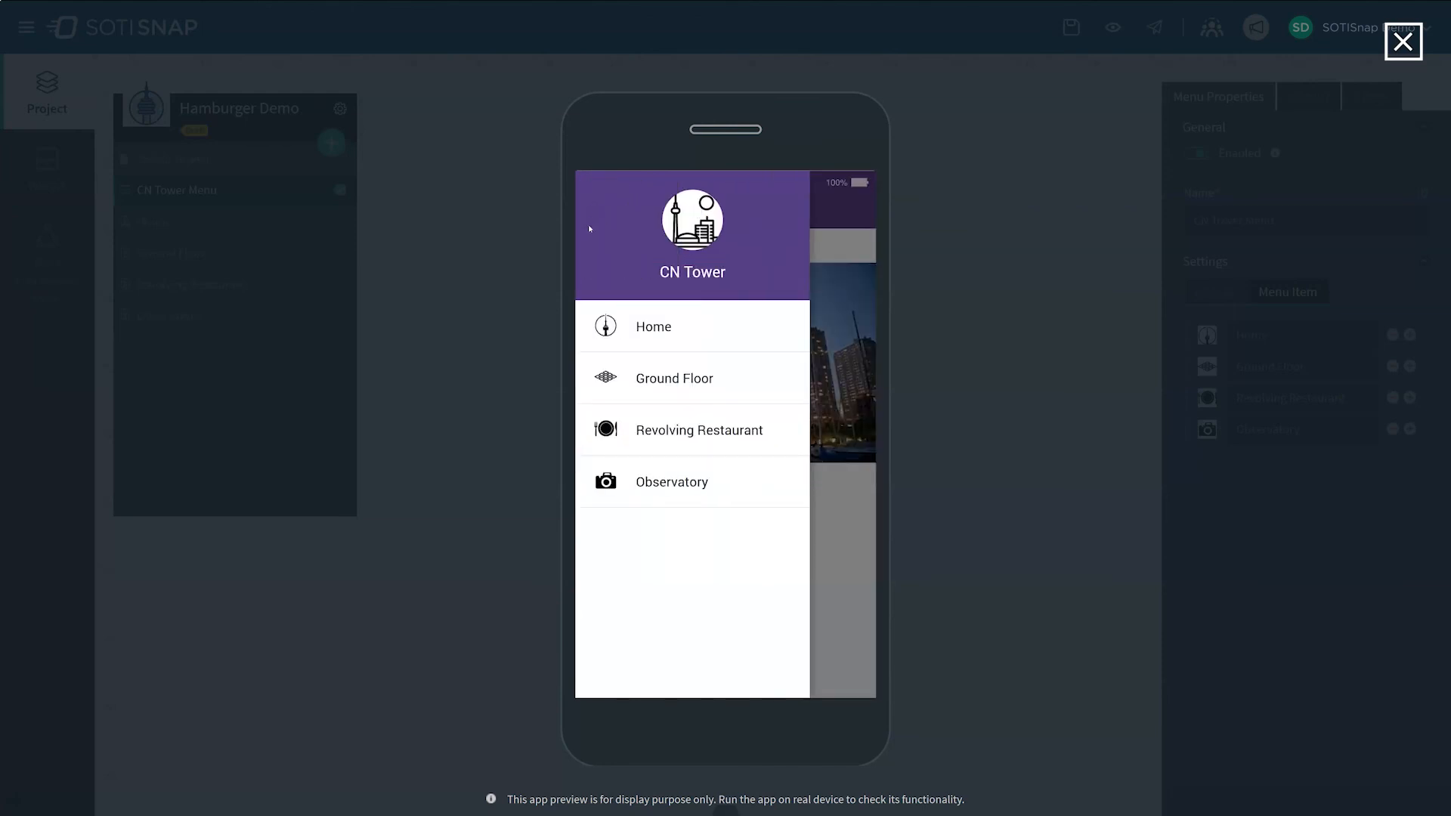
click(671, 438)
click(594, 210)
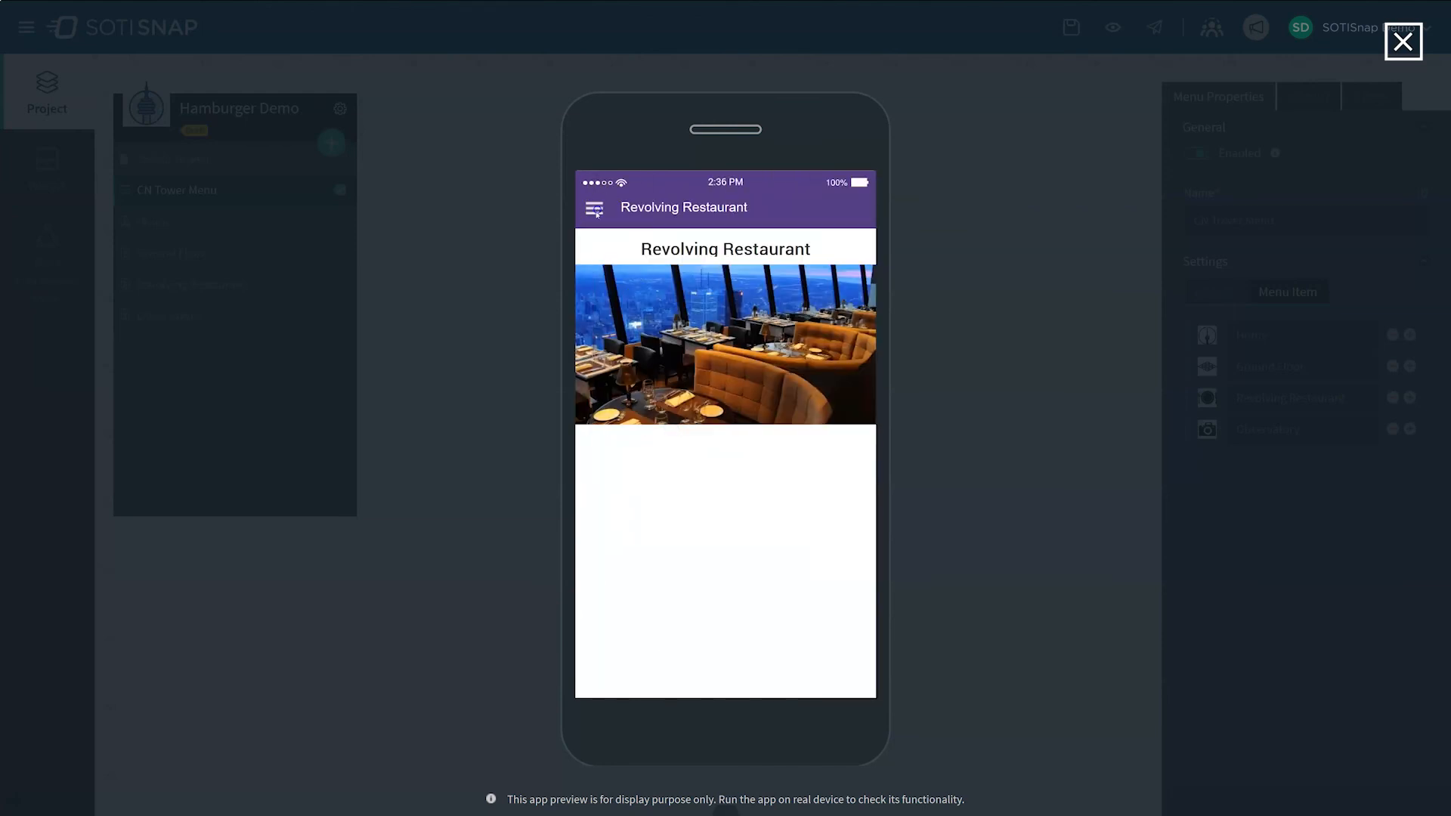
click(663, 503)
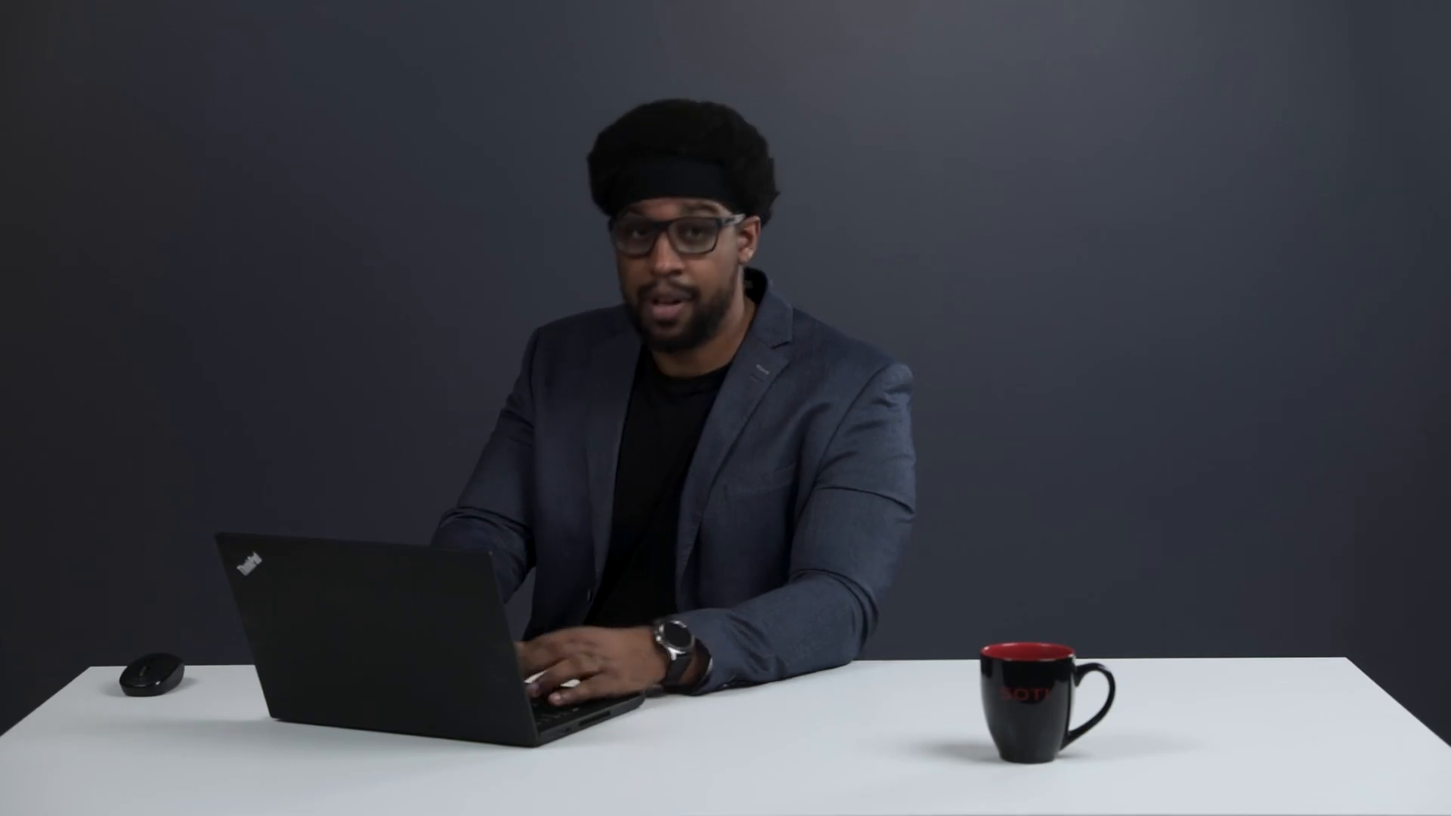